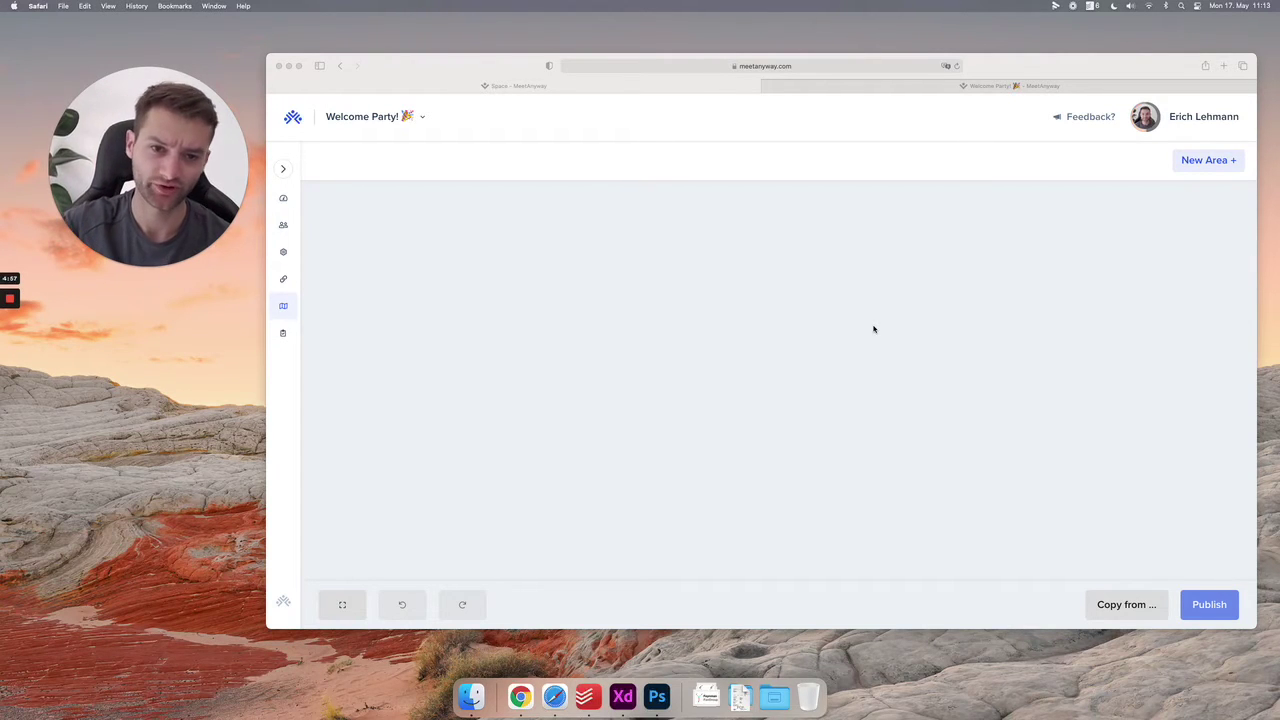
# Check the current state of the Welcome Party! event page and where the Space setup sits in the event's navigation.
pyautogui.click(878, 92)
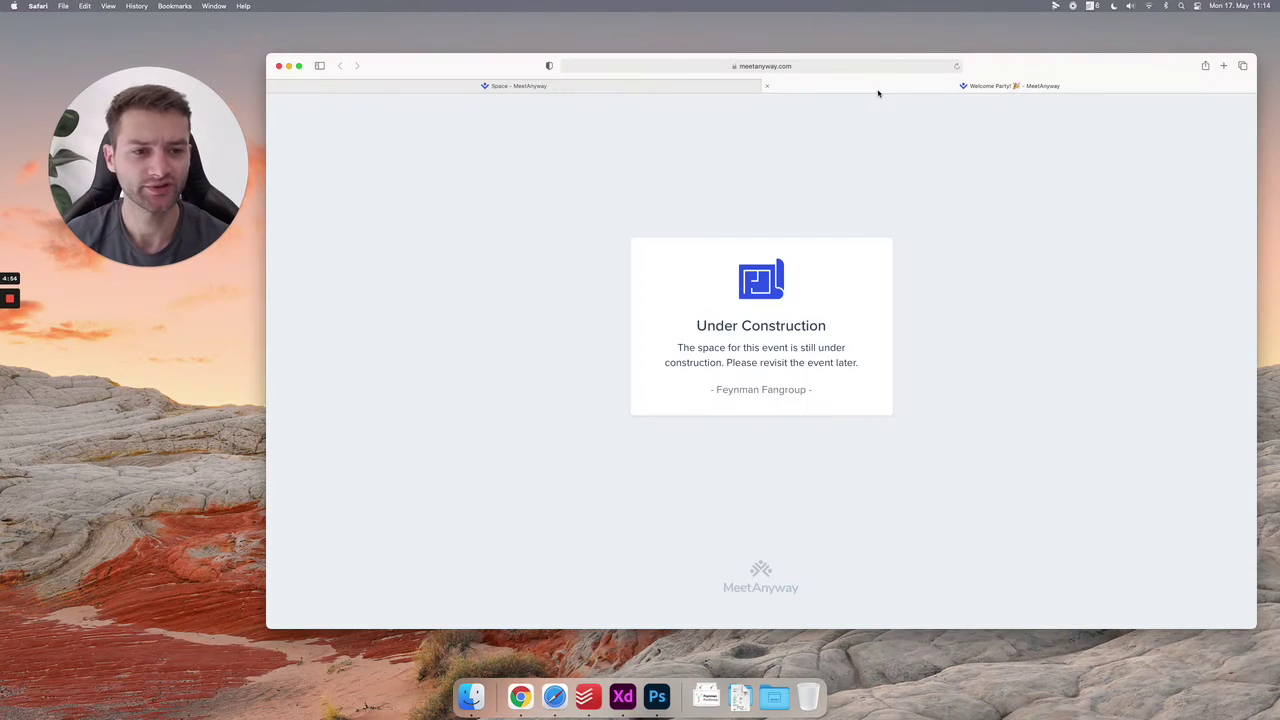
pyautogui.click(627, 87)
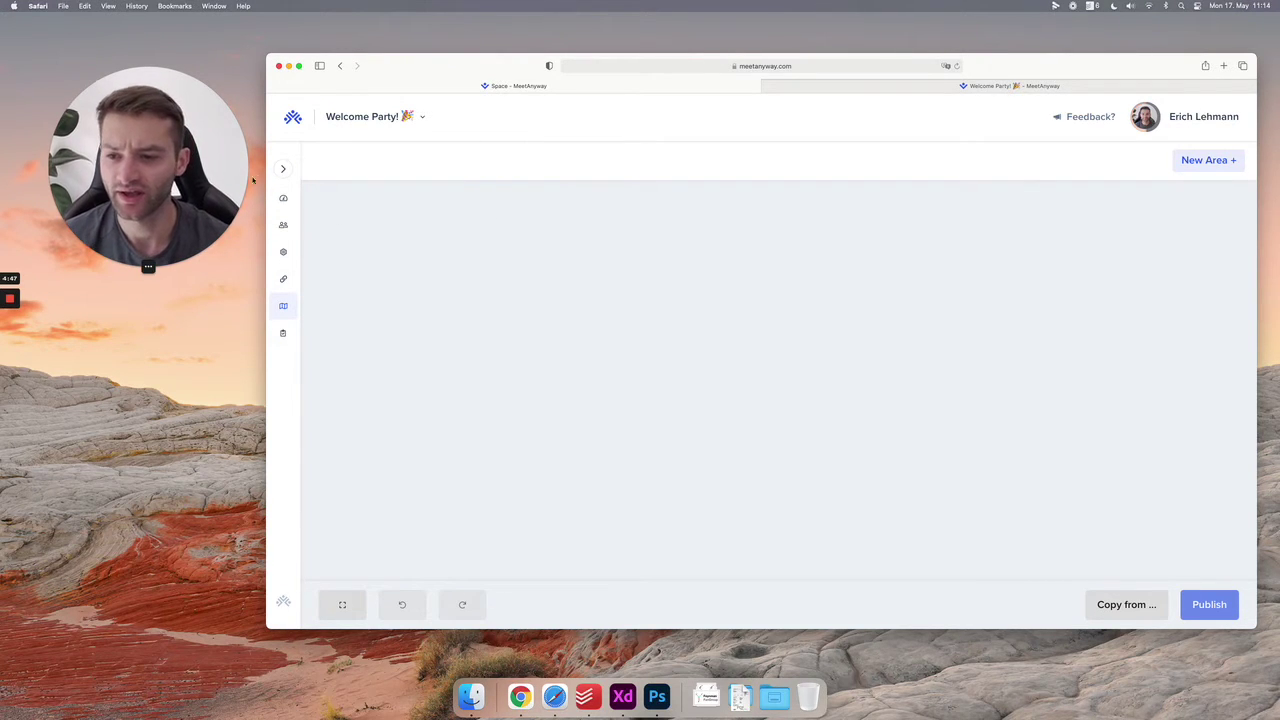
pyautogui.click(283, 169)
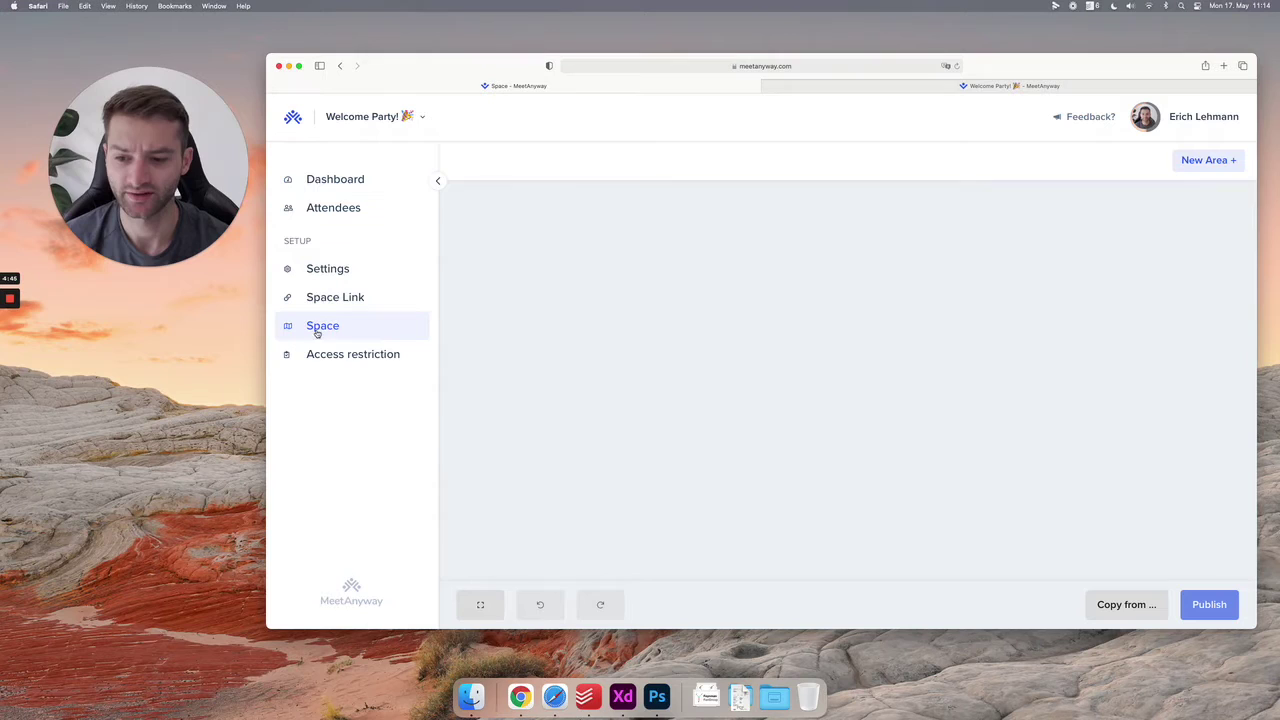
pyautogui.click(437, 180)
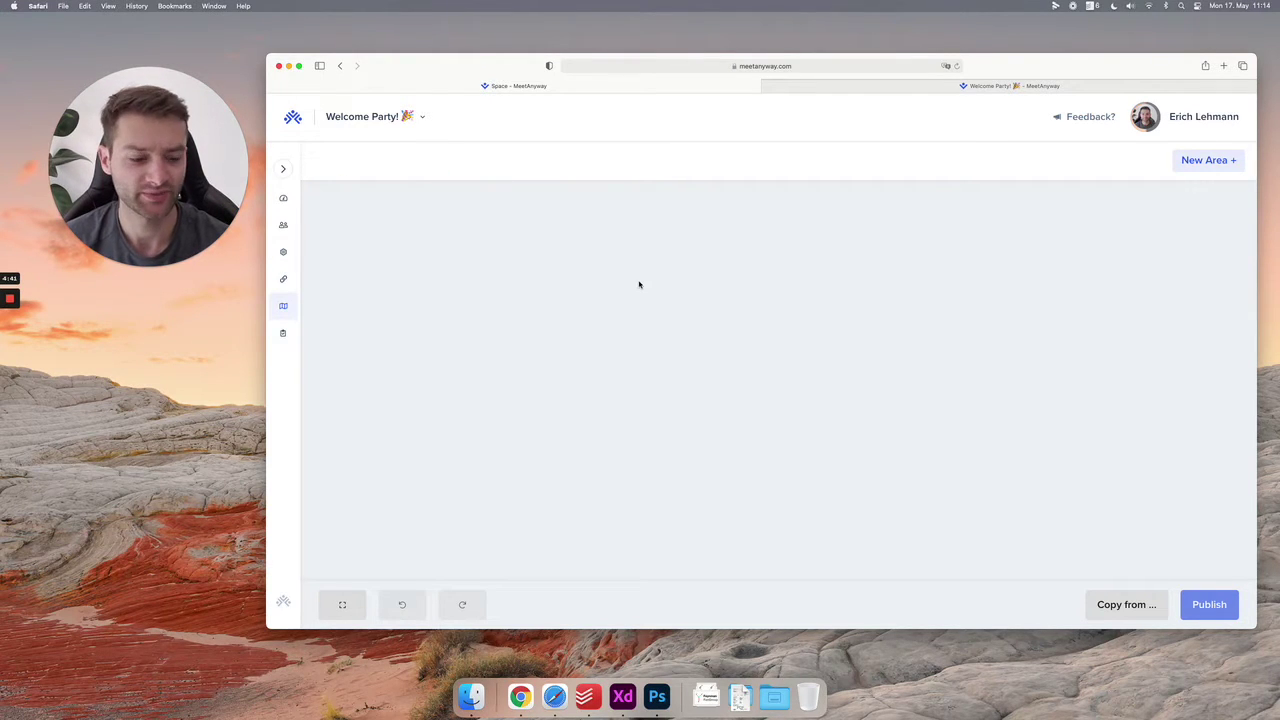
# Create the event's first area and add a floor named Gathering to it.
pyautogui.click(1209, 160)
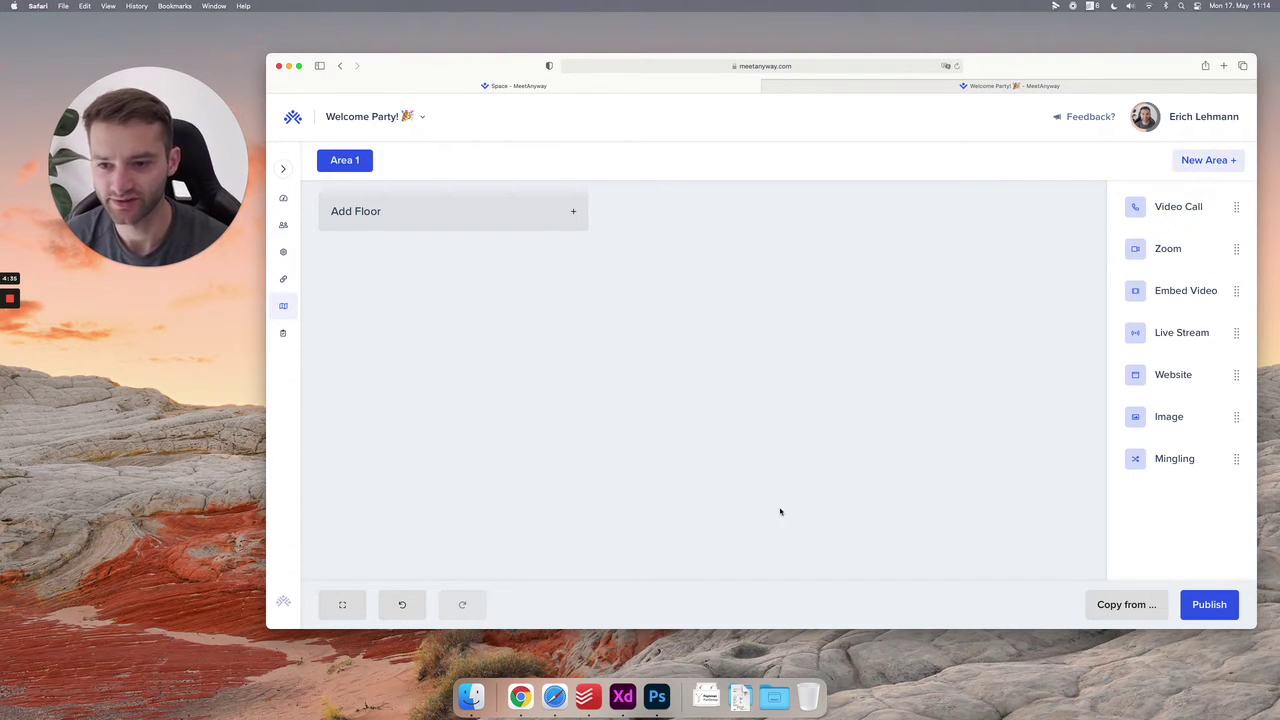
pyautogui.click(372, 214)
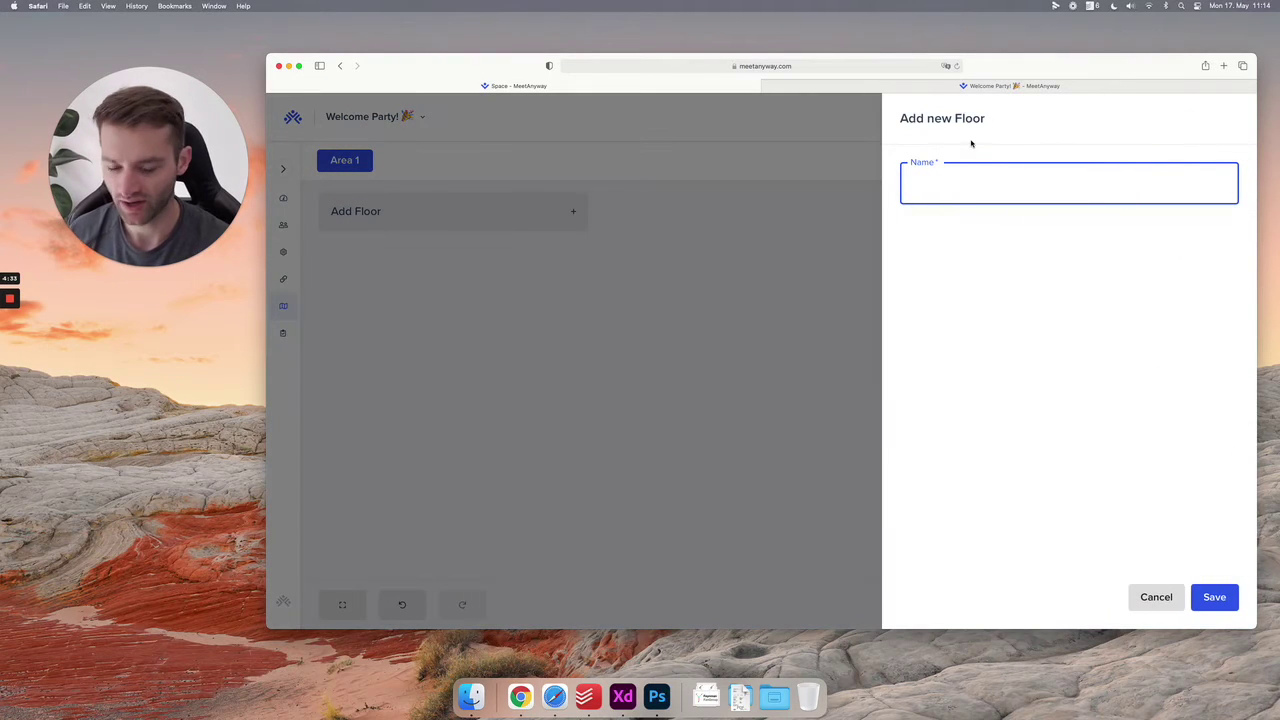
pyautogui.write('Welcome')
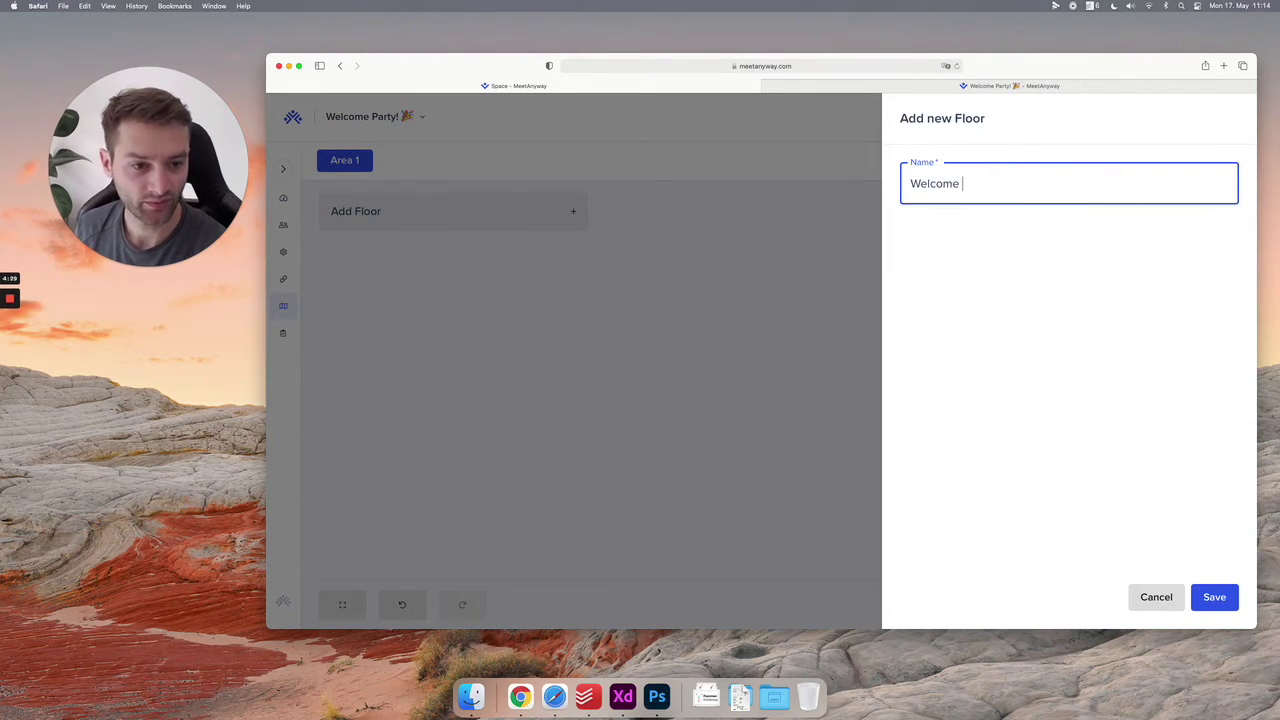
pyautogui.press('BackSpace')
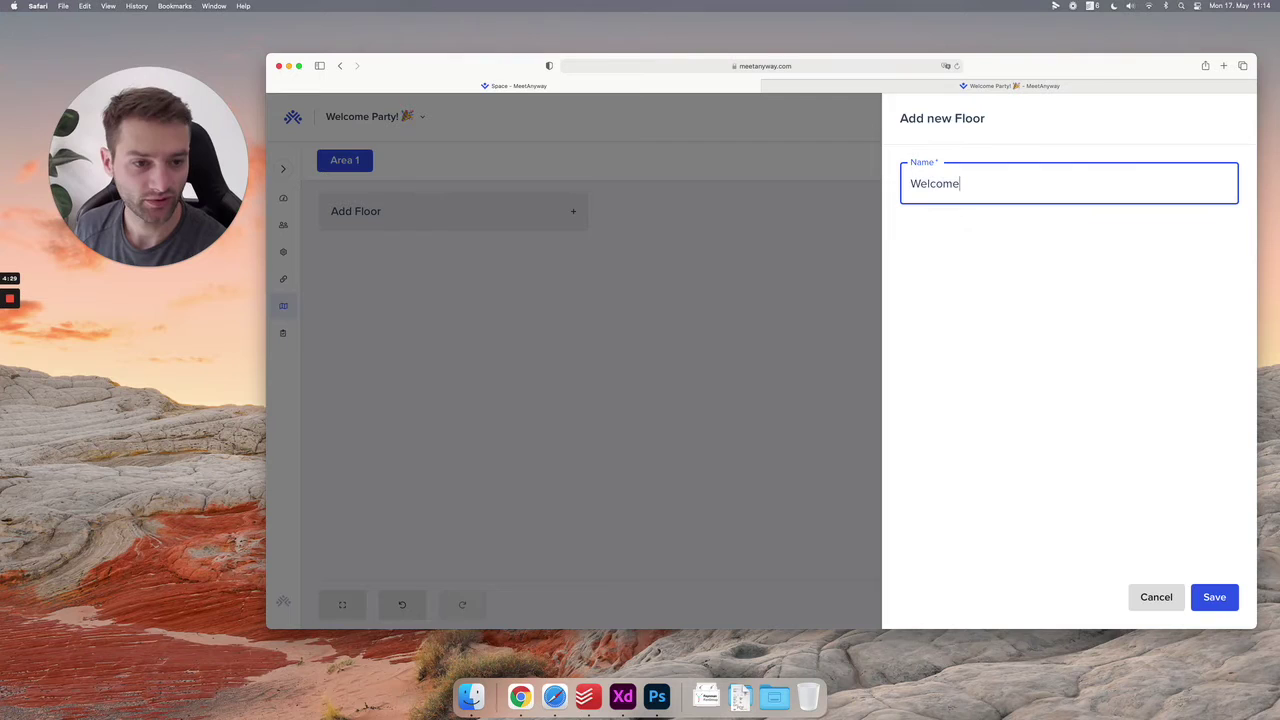
pyautogui.write('!')
pyautogui.press('super+a')
pyautogui.write('F')
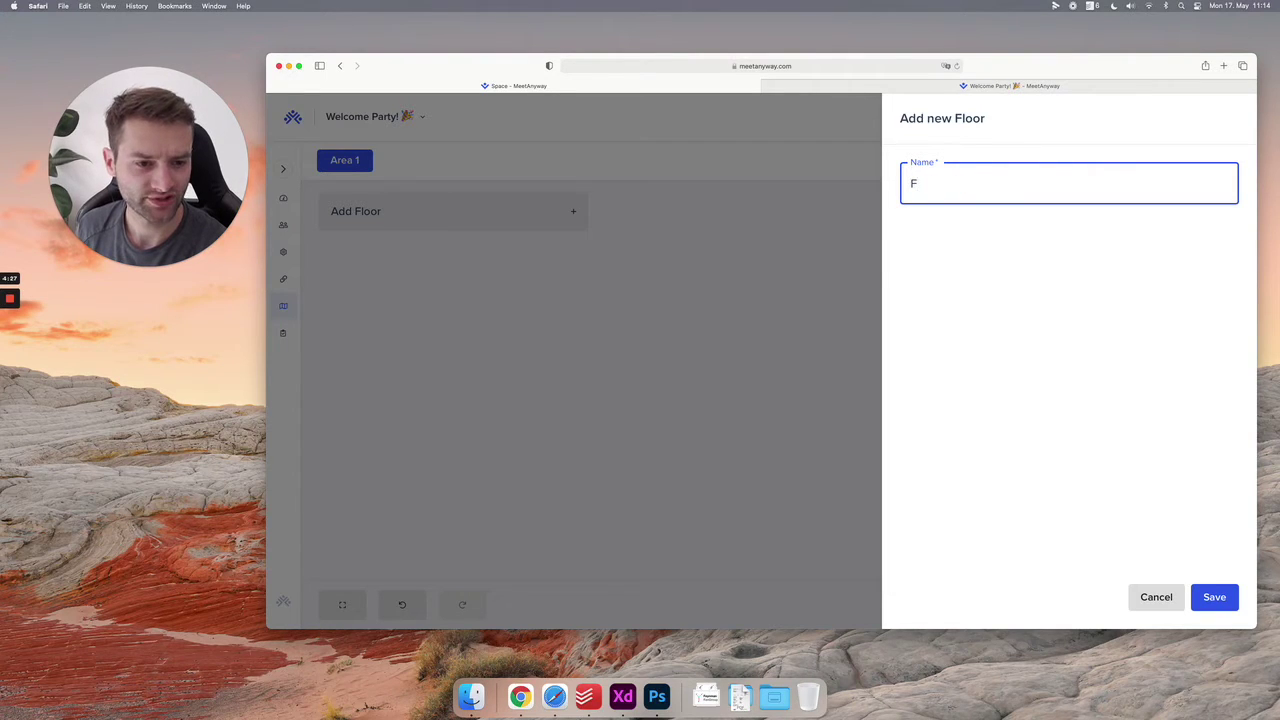
pyautogui.press('BackSpace')
pyautogui.write('Gathering')
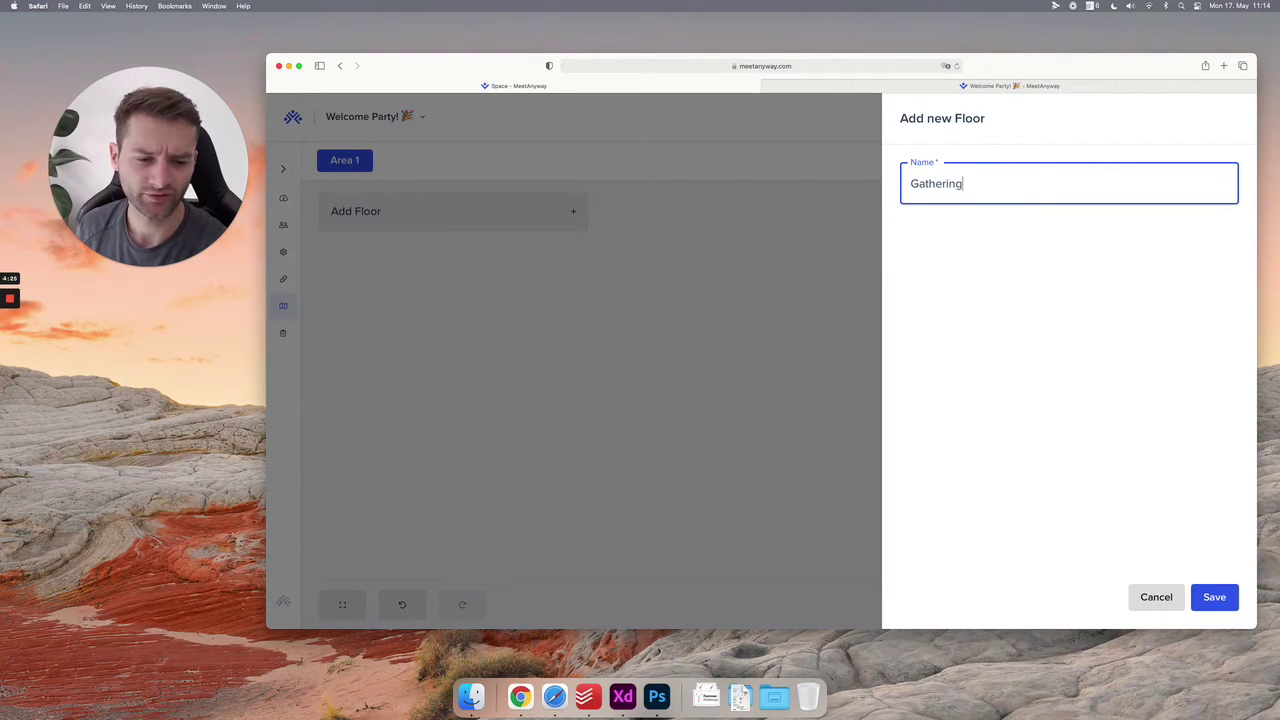
pyautogui.click(1214, 597)
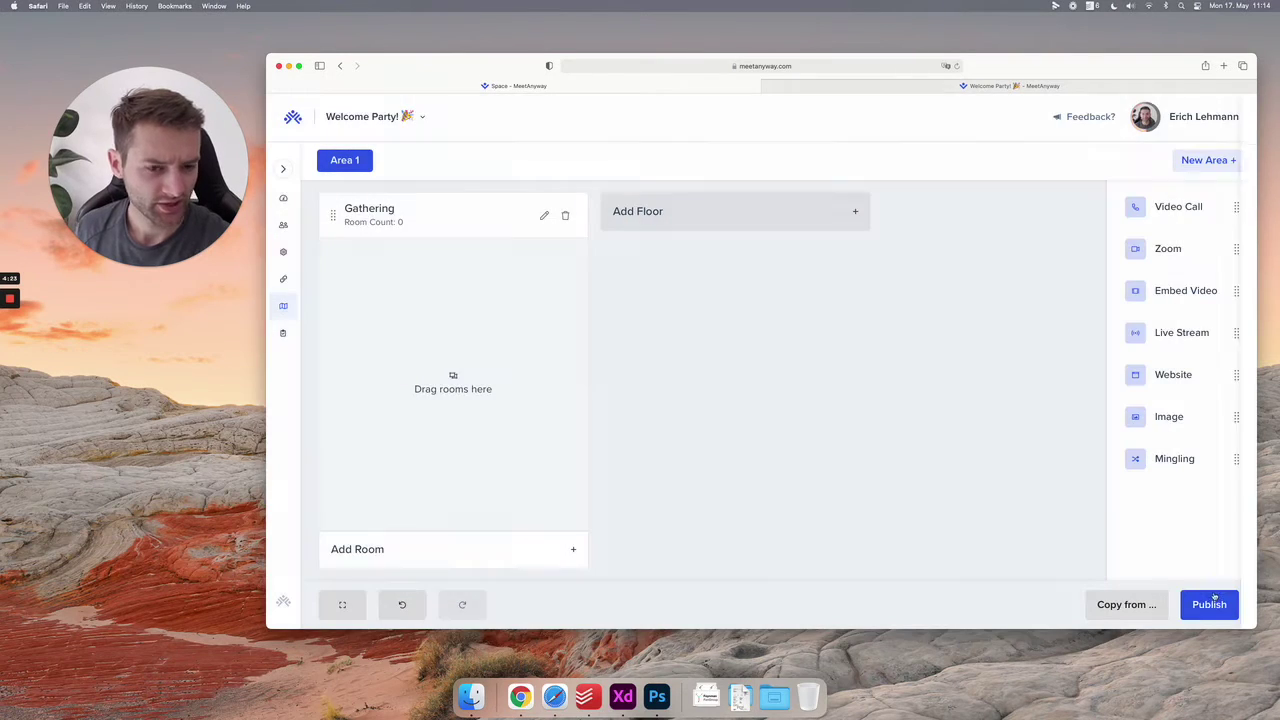
# Add a room named Foyer to the Gathering floor and place a Listing Small video call with max capacity 30 in it.
pyautogui.click(486, 543)
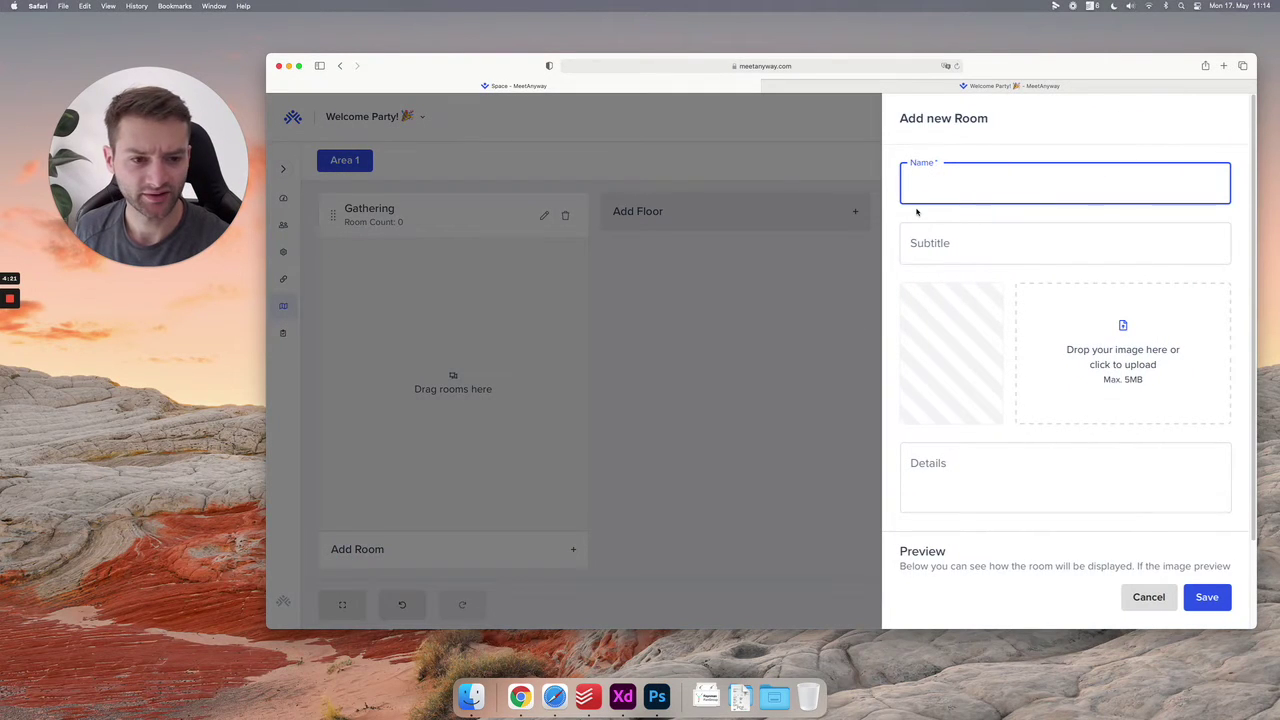
pyautogui.write('Foyer')
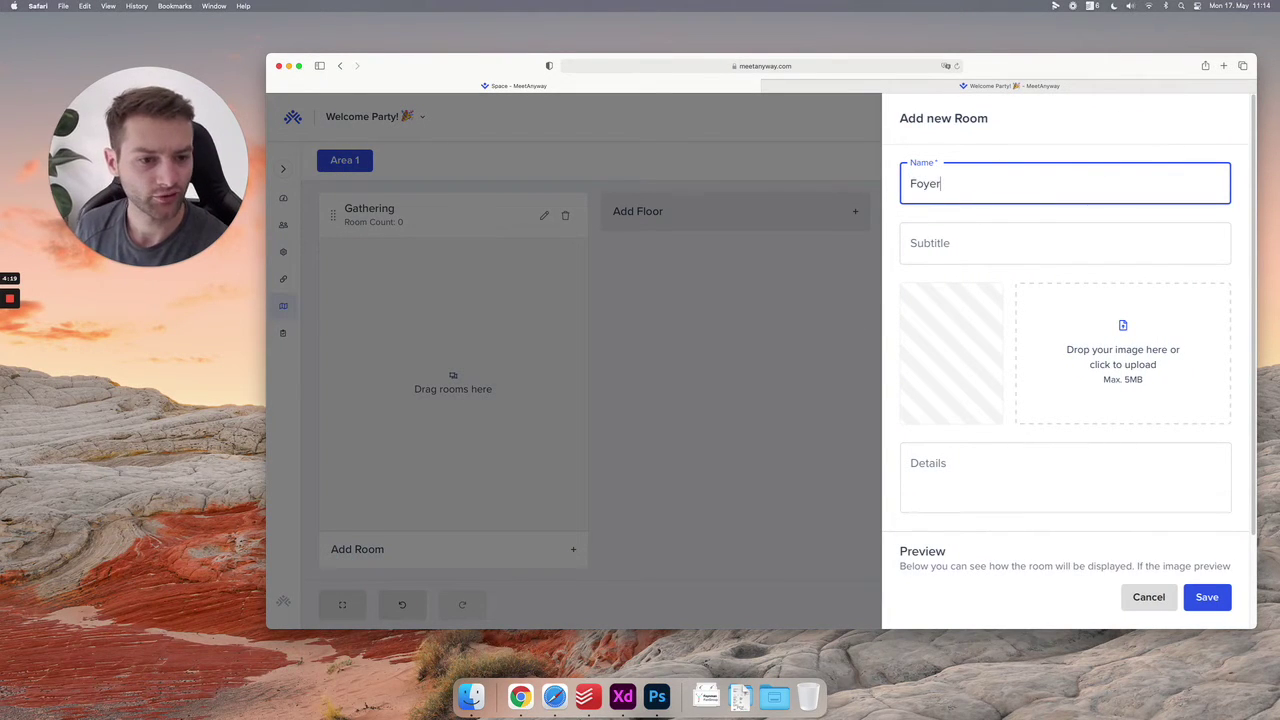
pyautogui.click(1226, 606)
pyautogui.moveTo(1160, 195); pyautogui.dragTo(402, 344)
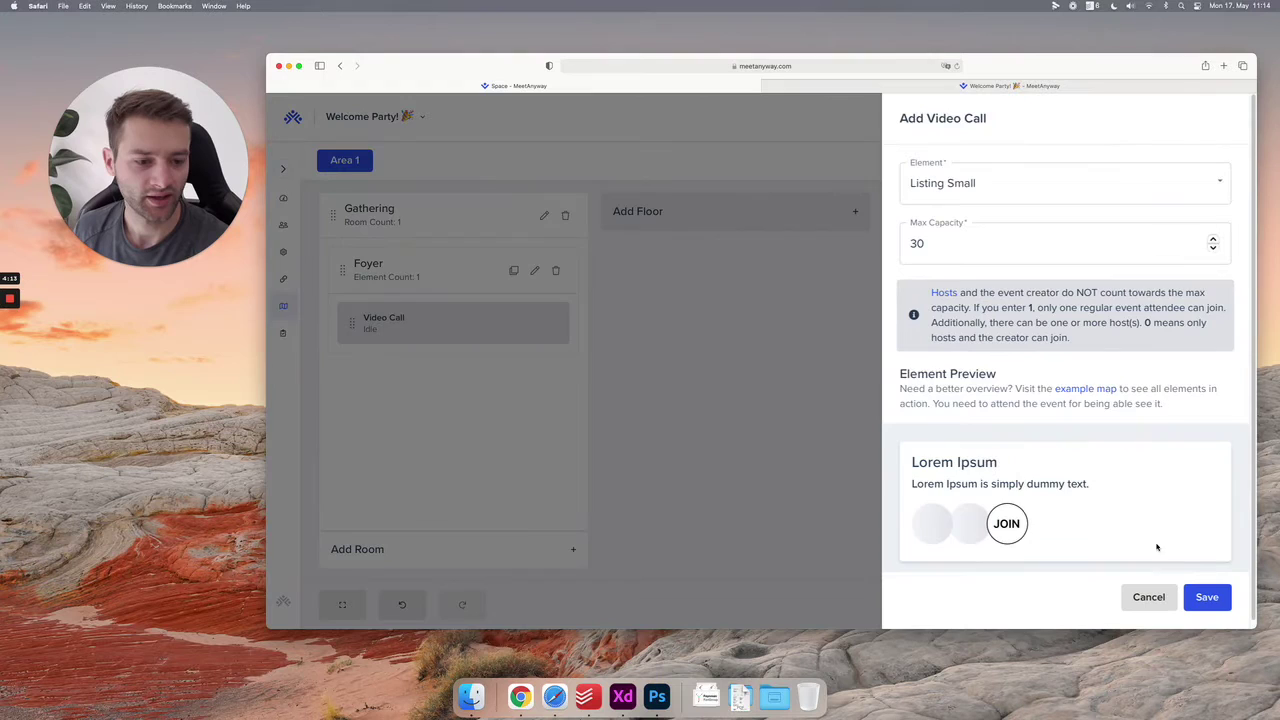
pyautogui.click(1209, 598)
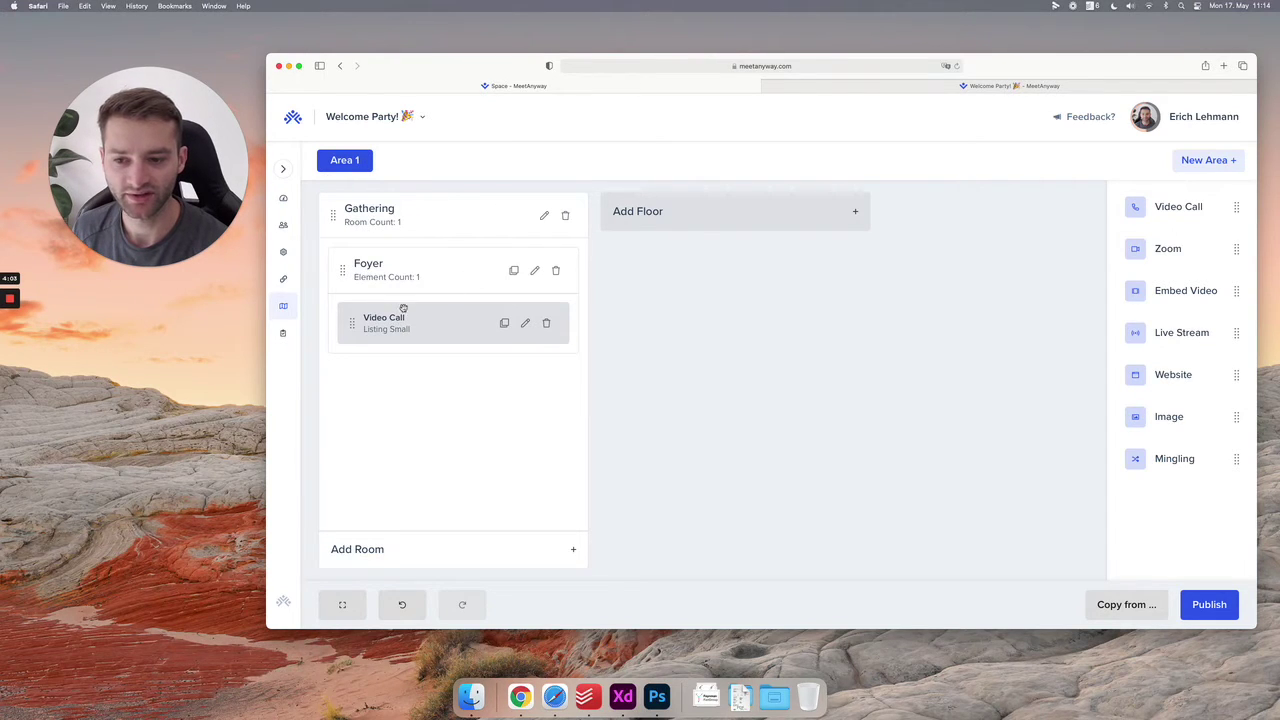
# Publish the space and reload the Welcome Party! event page.
pyautogui.click(1198, 608)
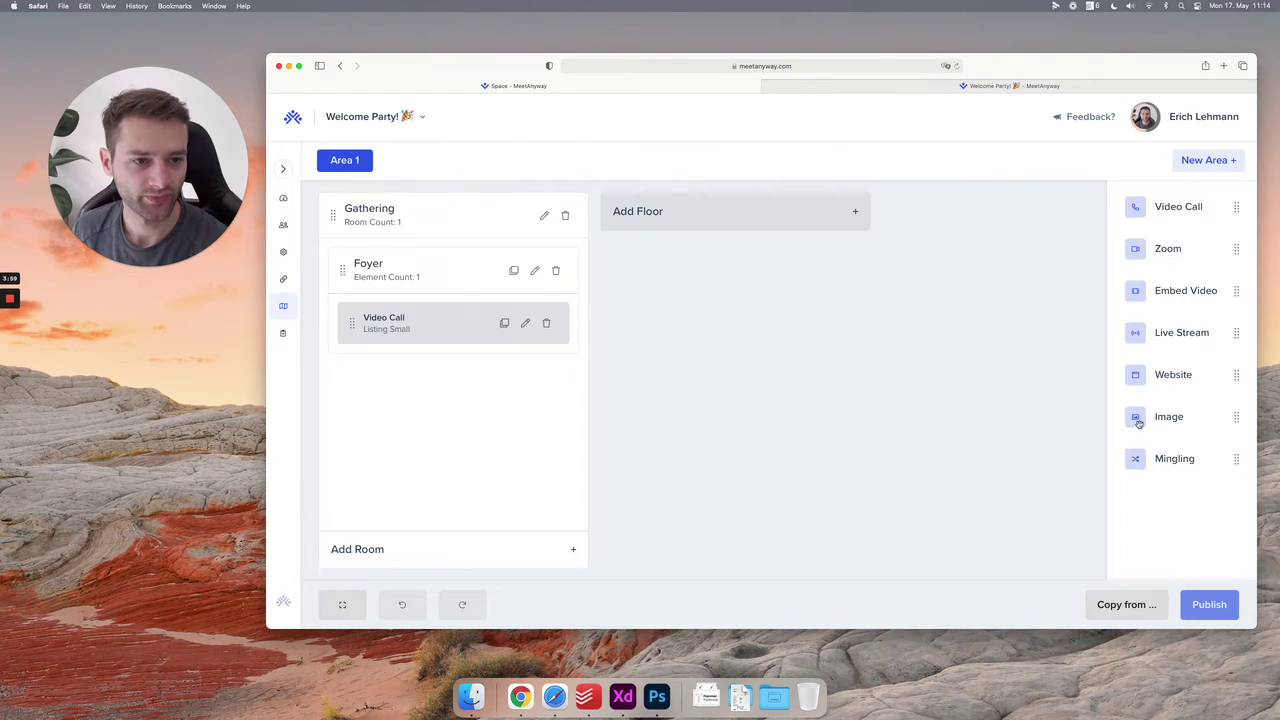
pyautogui.click(826, 88)
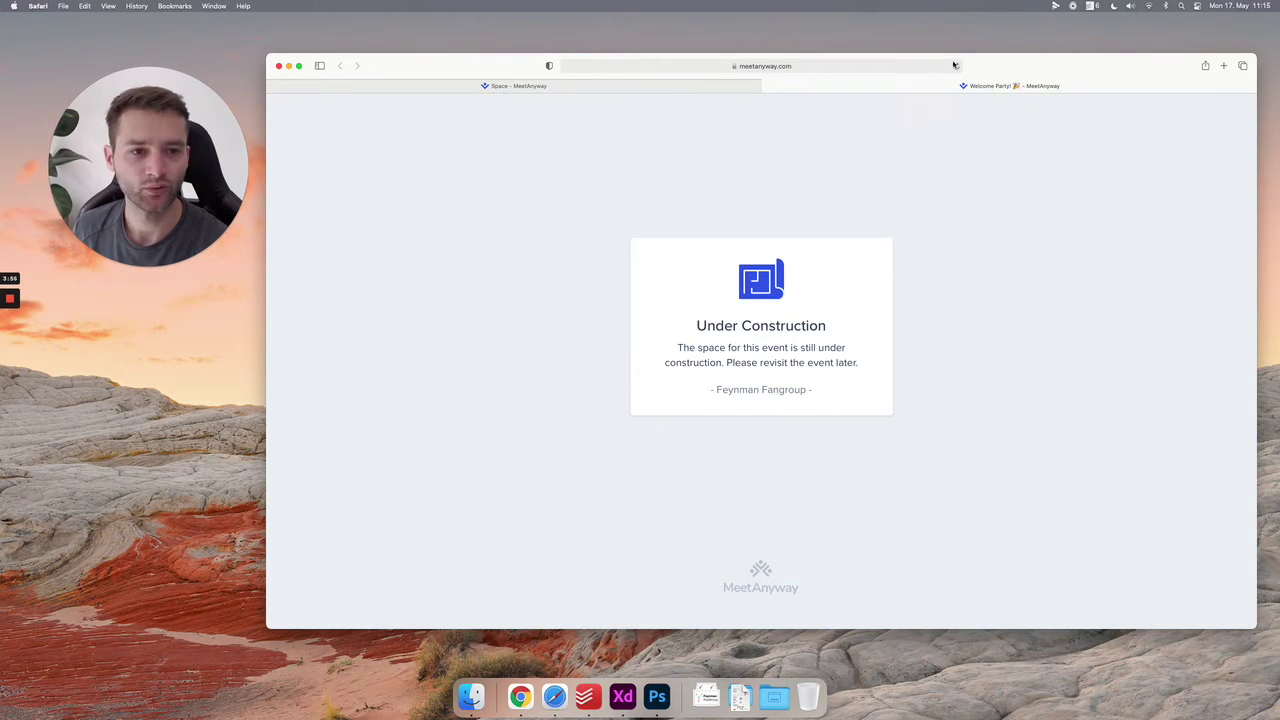
pyautogui.click(956, 67)
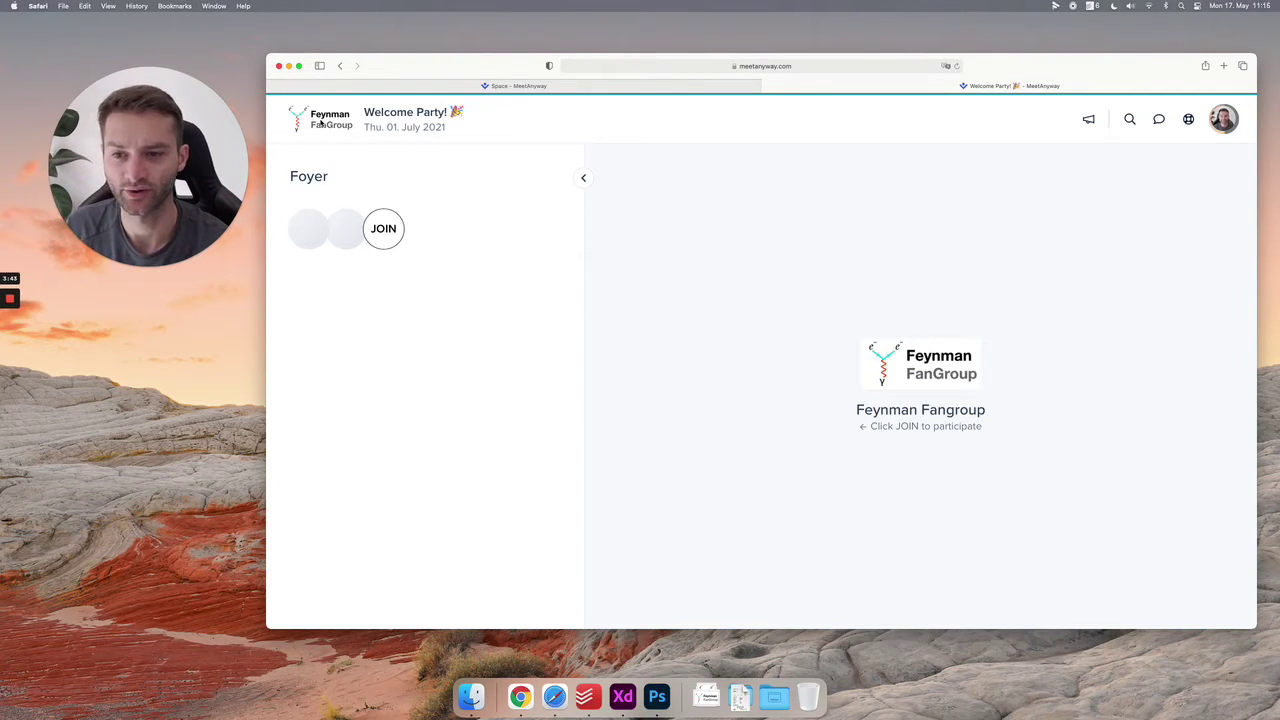
# Examine the event title, date and room name shown on the event page.
pyautogui.moveTo(361, 117); pyautogui.dragTo(465, 112)
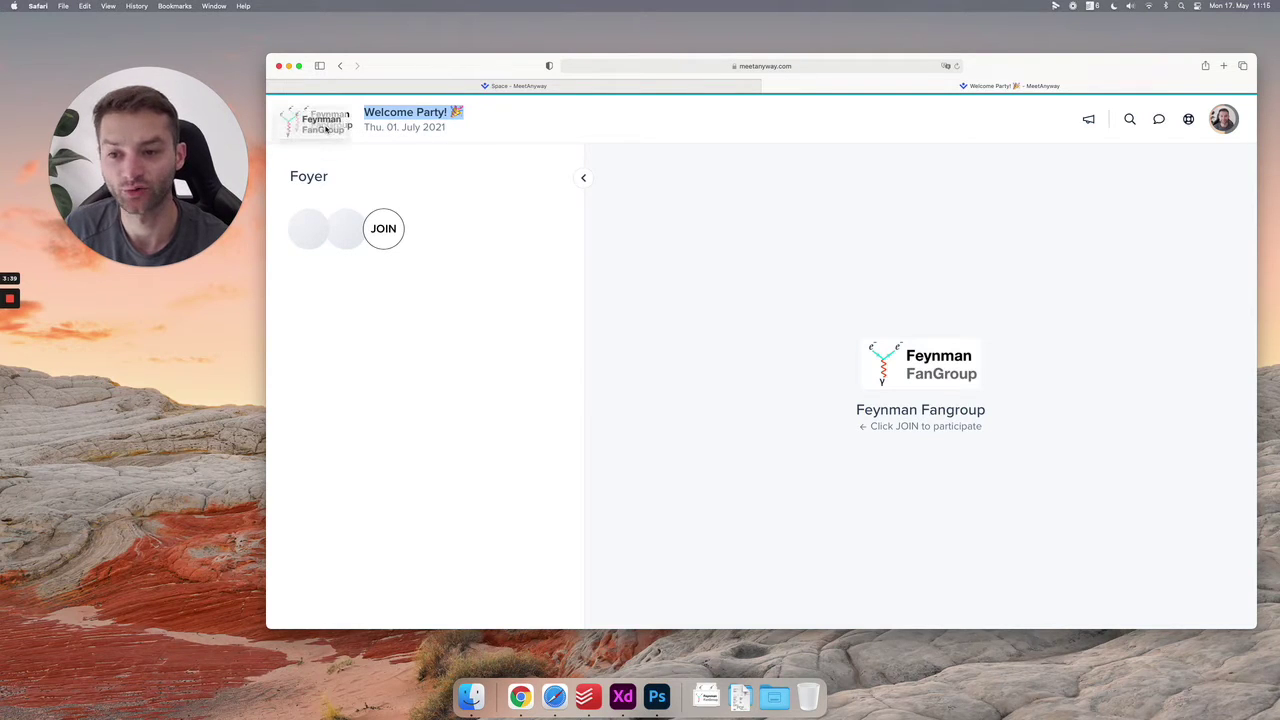
pyautogui.moveTo(363, 127); pyautogui.dragTo(449, 128)
pyautogui.click(455, 183)
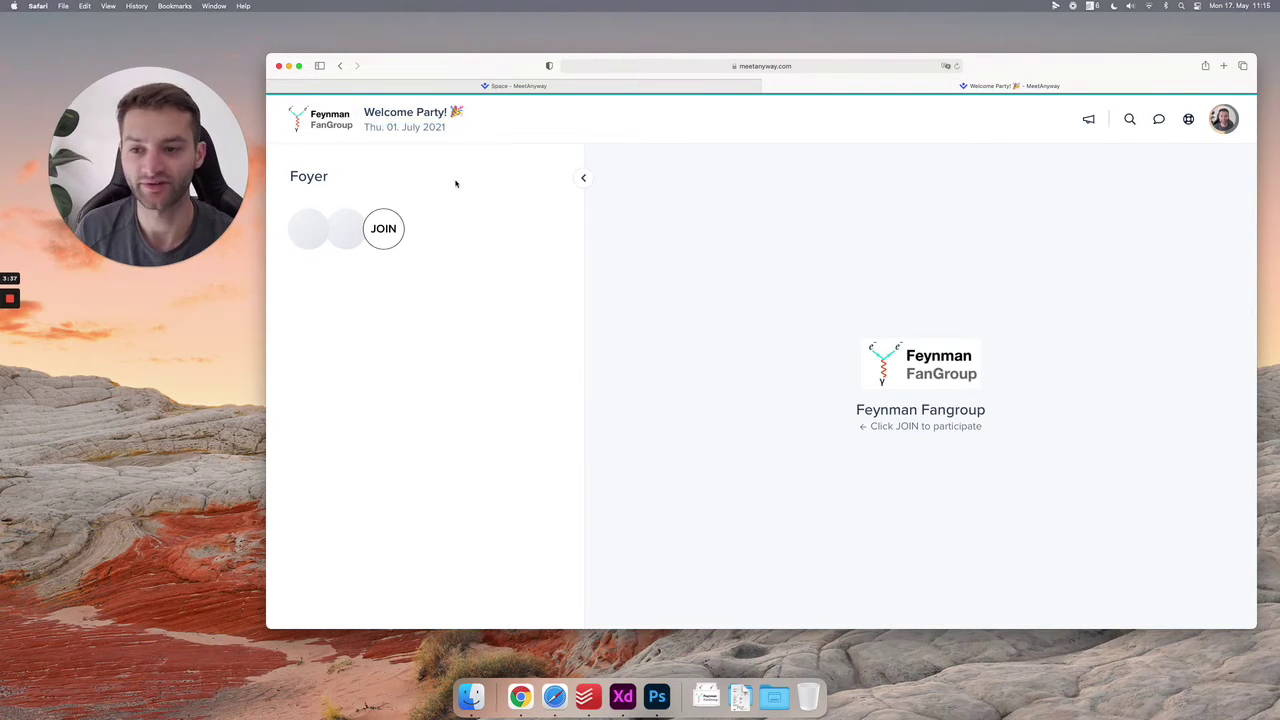
pyautogui.moveTo(292, 178); pyautogui.dragTo(343, 177)
pyautogui.click(506, 177)
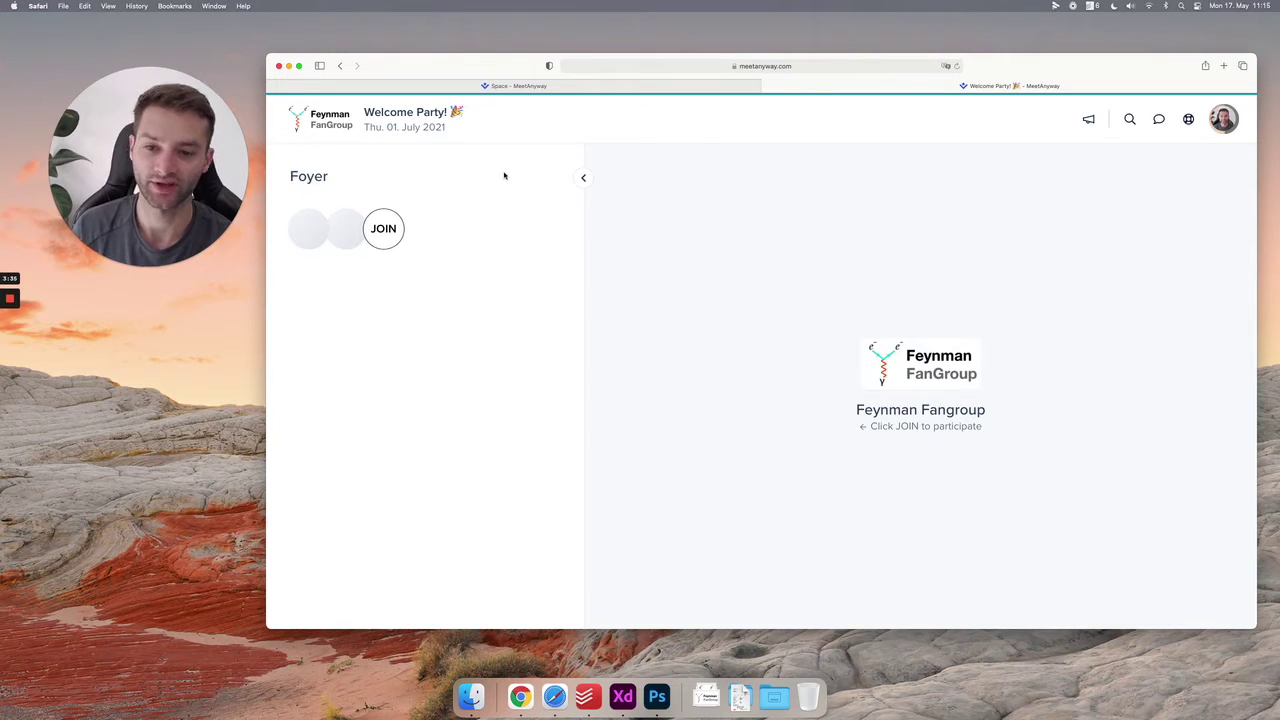
# Join the video call in the Foyer room.
pyautogui.click(384, 228)
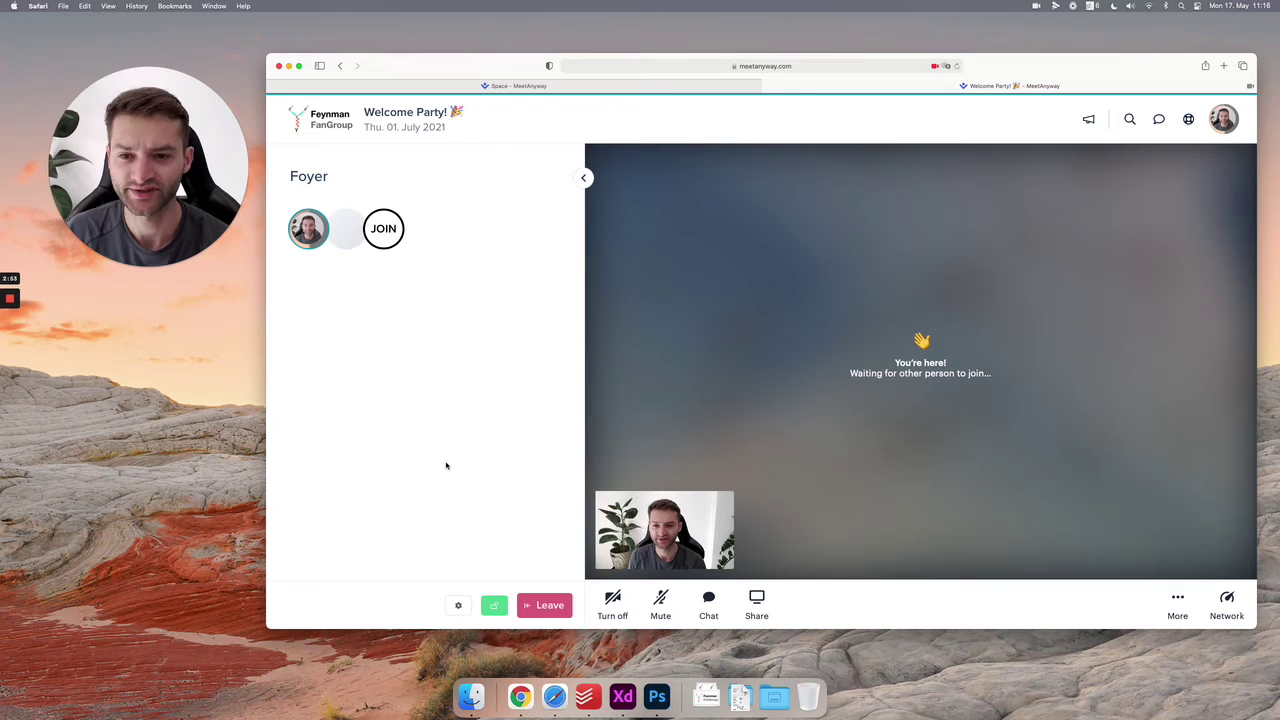
pyautogui.moveTo(291, 176); pyautogui.dragTo(342, 198)
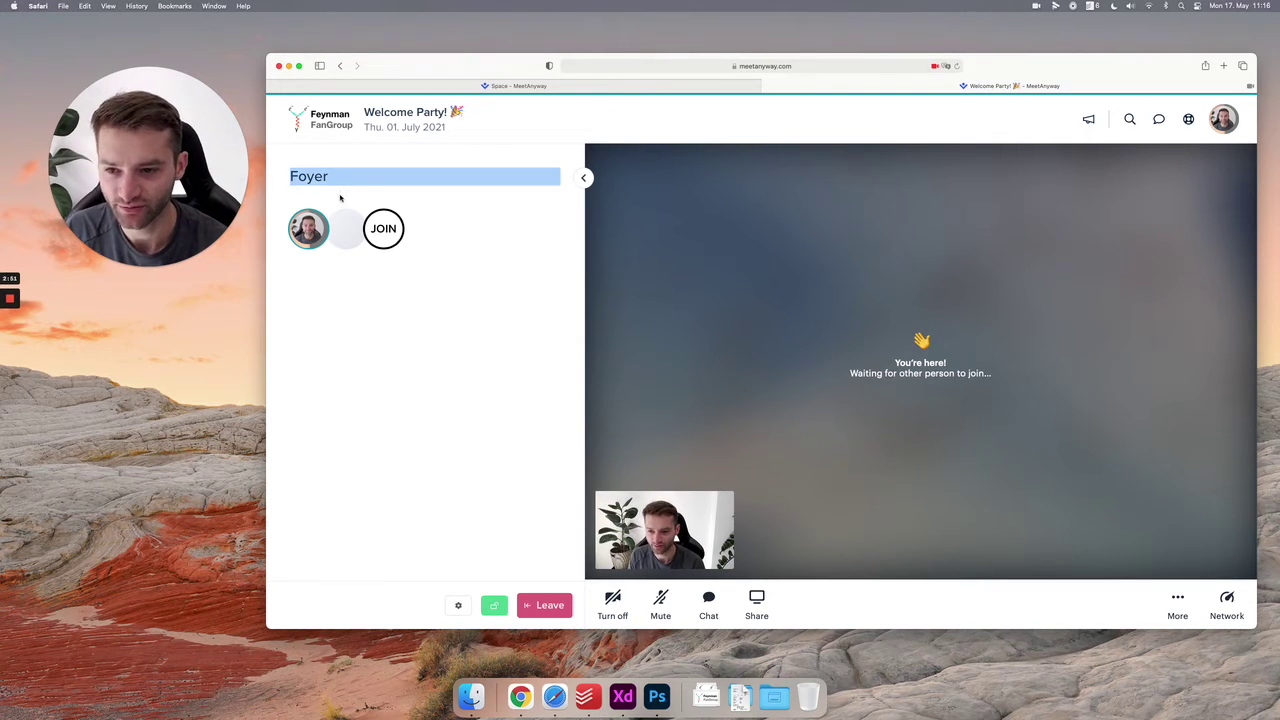
# Return to the space editor and add a floor named Stage beside the Gathering floor.
pyautogui.click(590, 90)
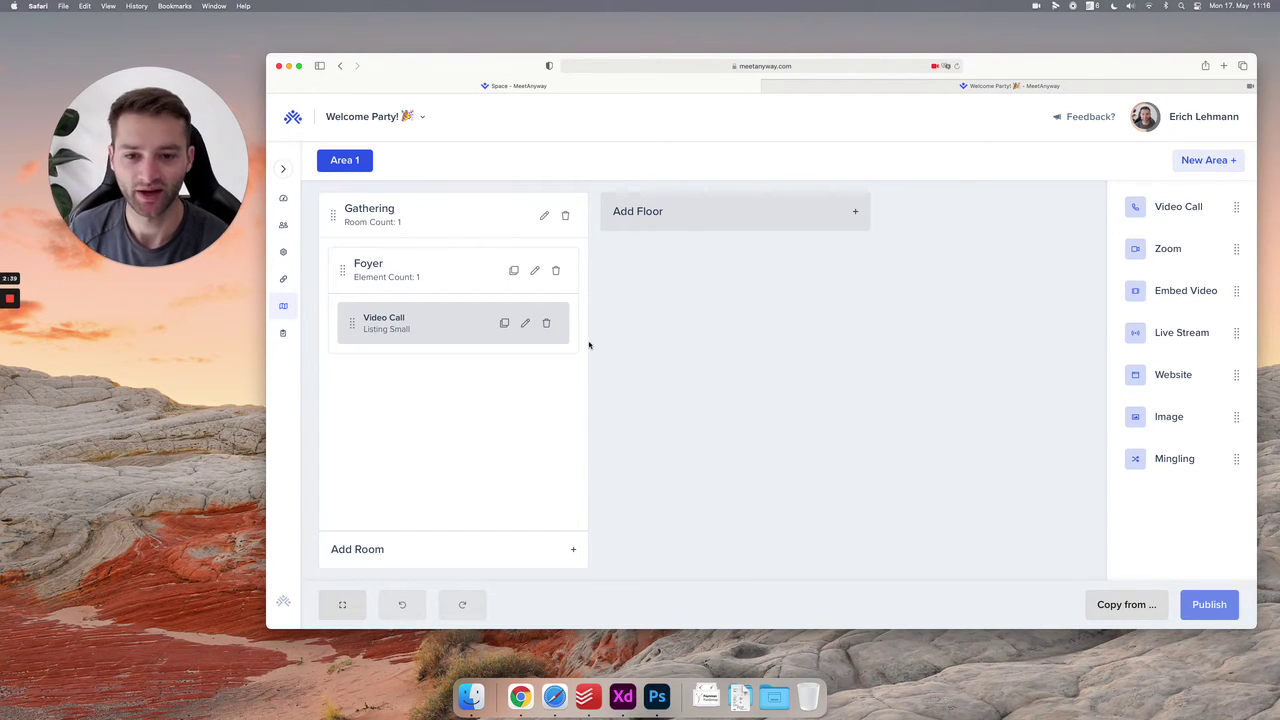
pyautogui.click(701, 219)
pyautogui.write('Stage')
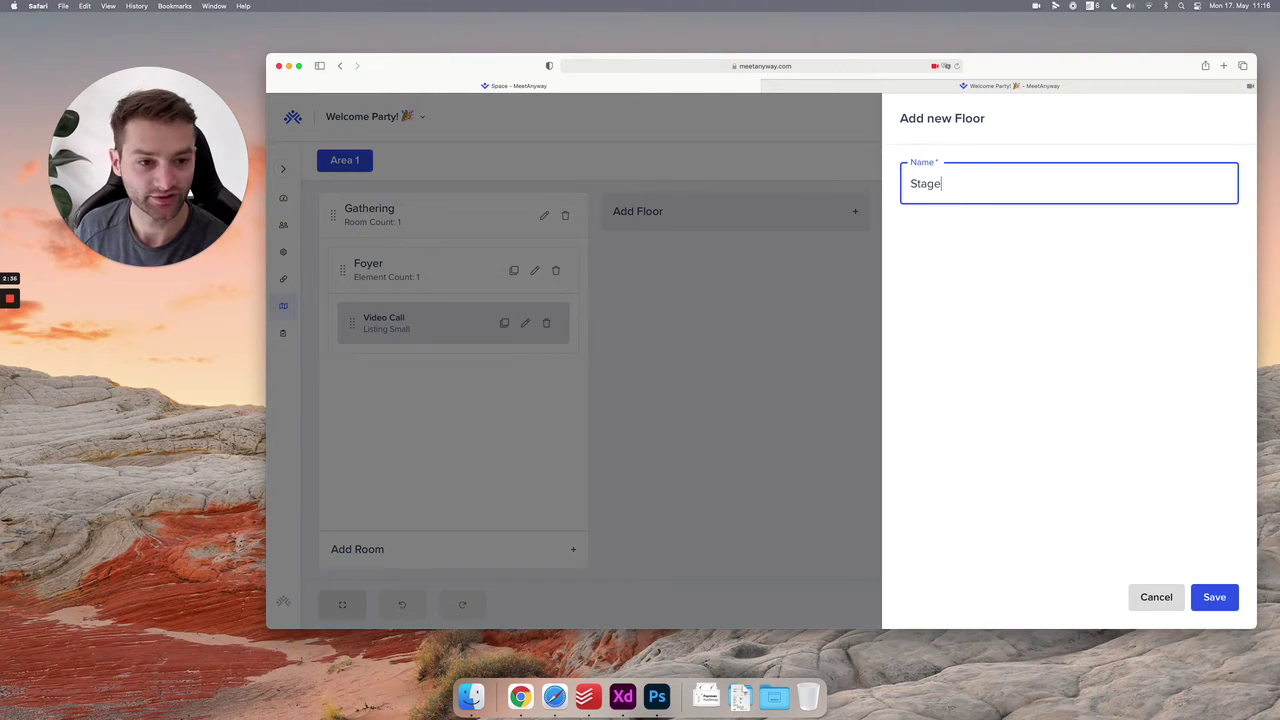
pyautogui.press('Return')
# Publish the space with the Stage floor and reload the event page to view that floor.
pyautogui.click(1201, 597)
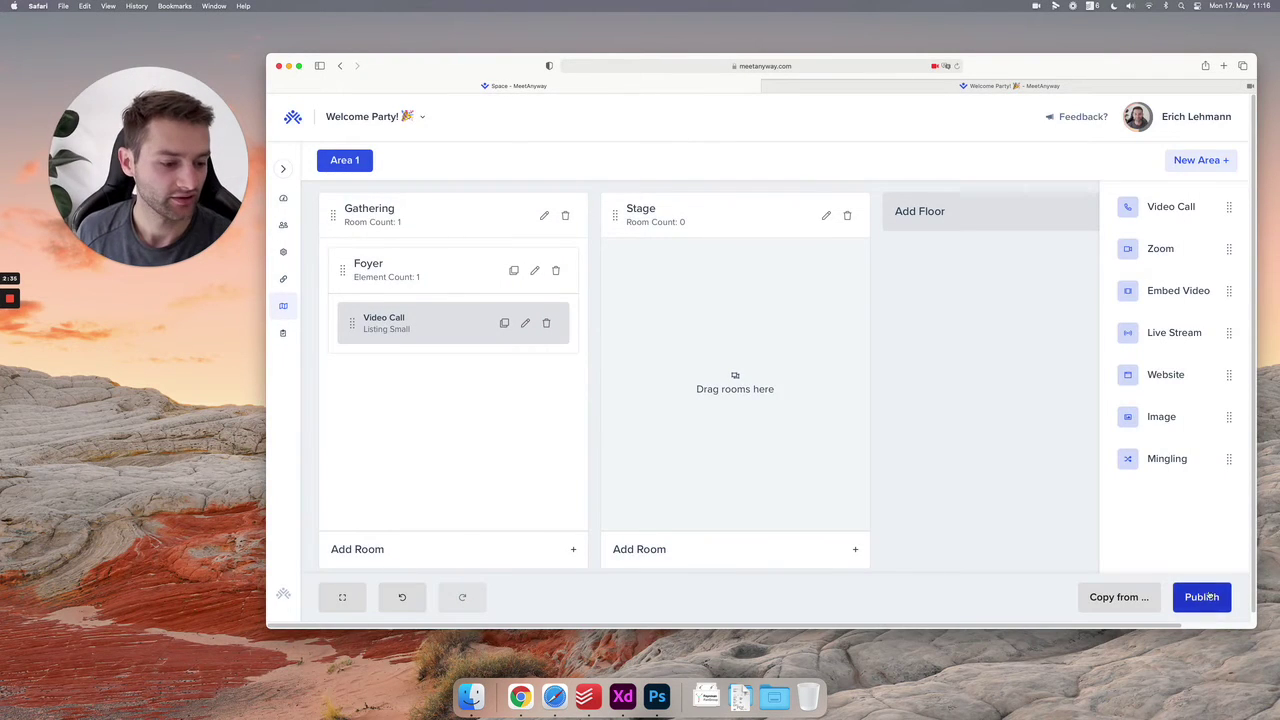
pyautogui.click(880, 414)
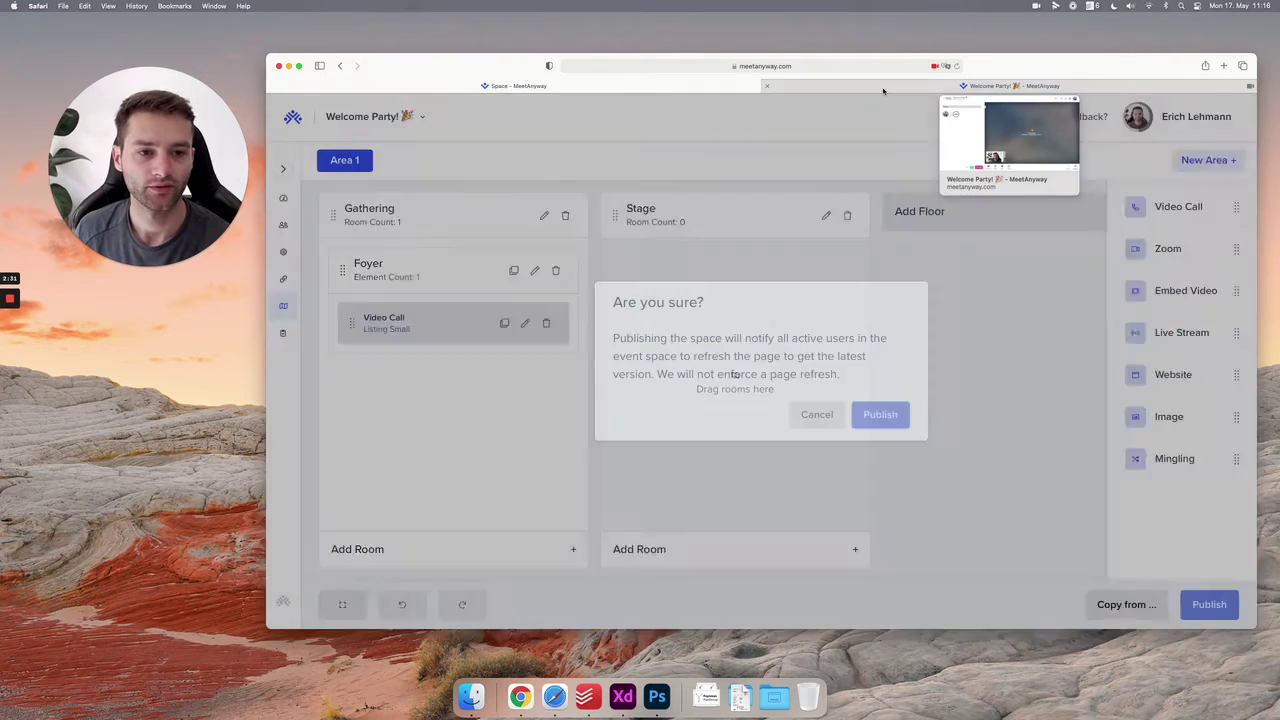
pyautogui.click(883, 88)
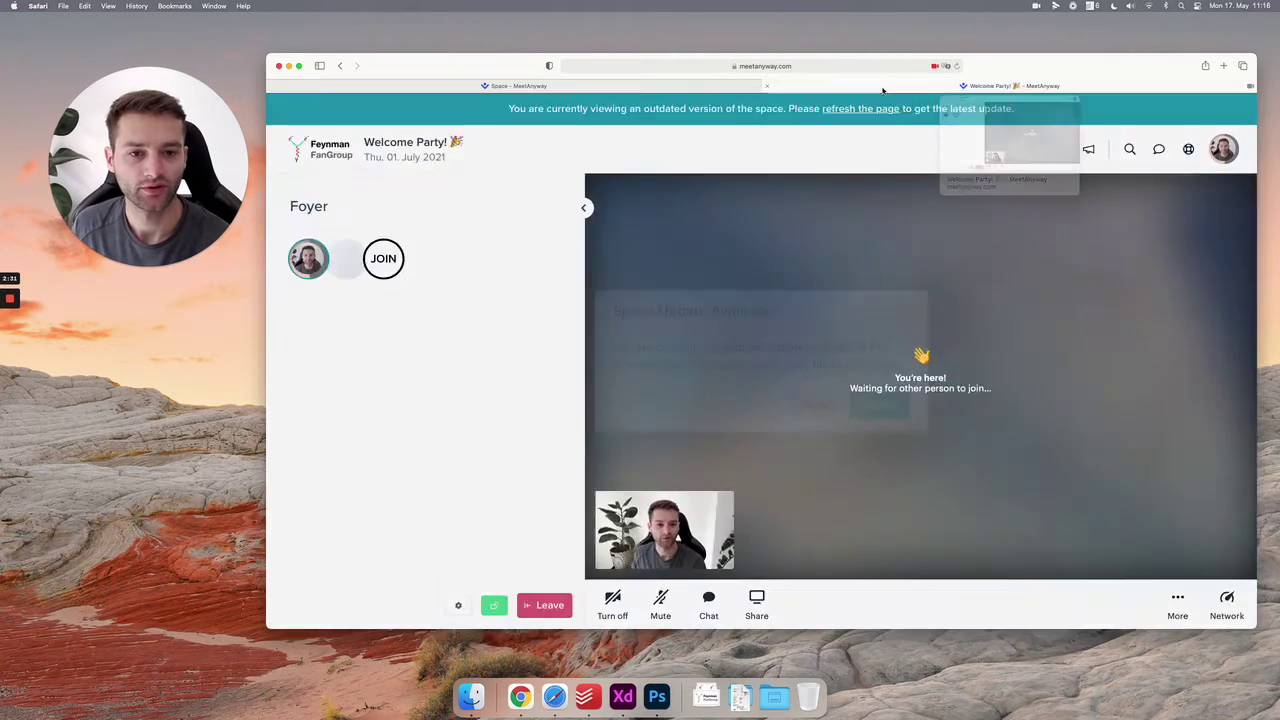
pyautogui.press('super+r')
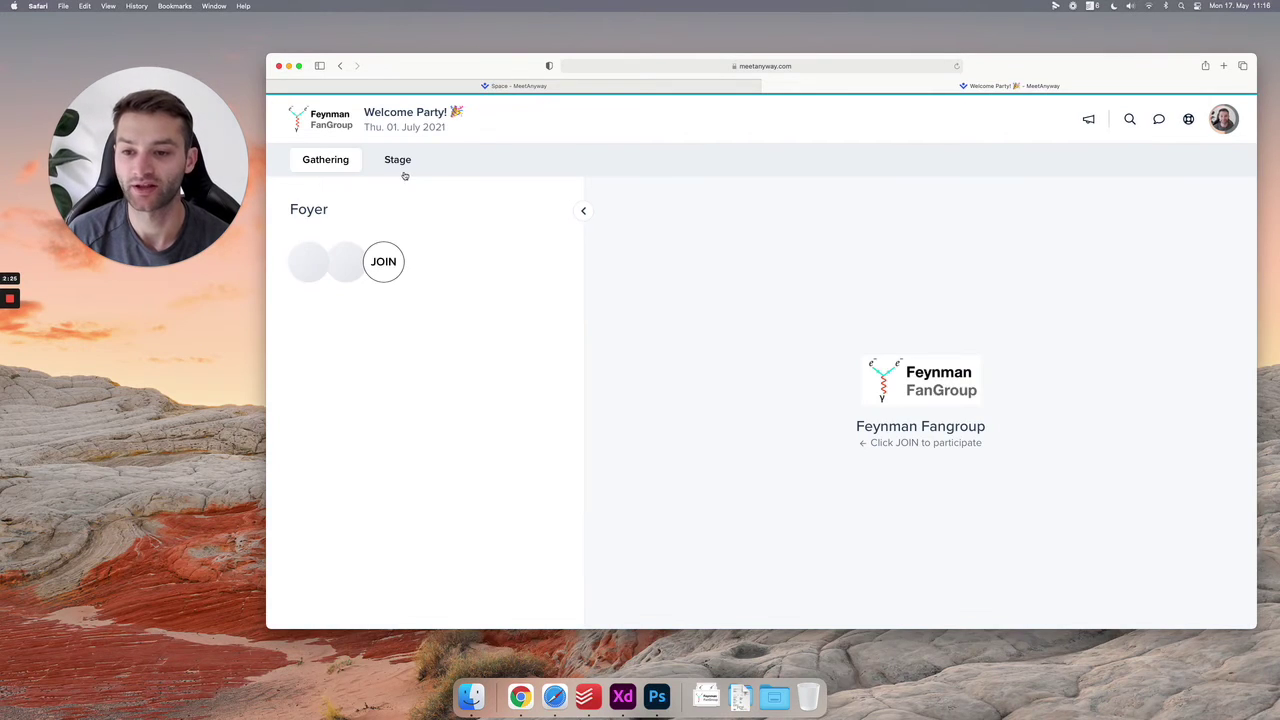
pyautogui.click(394, 166)
pyautogui.click(392, 164)
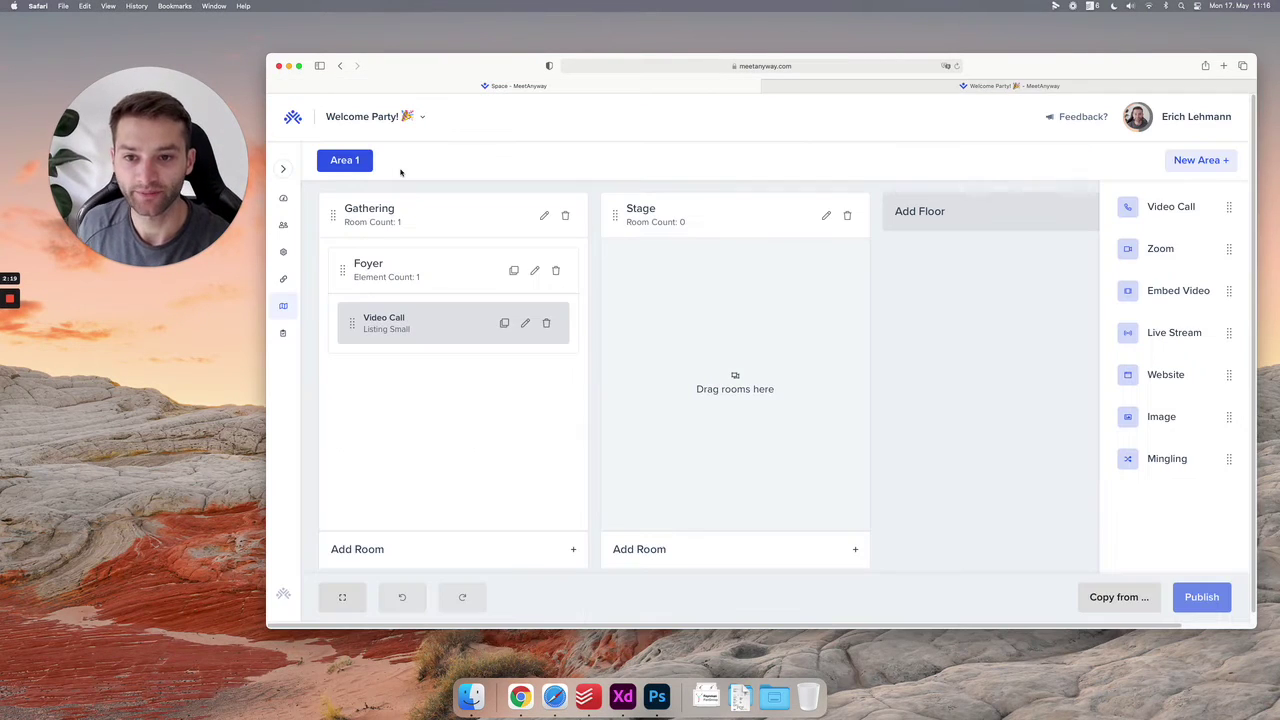
# Create a second area in the space editor and add a floor named Poster Session to it.
pyautogui.click(1230, 160)
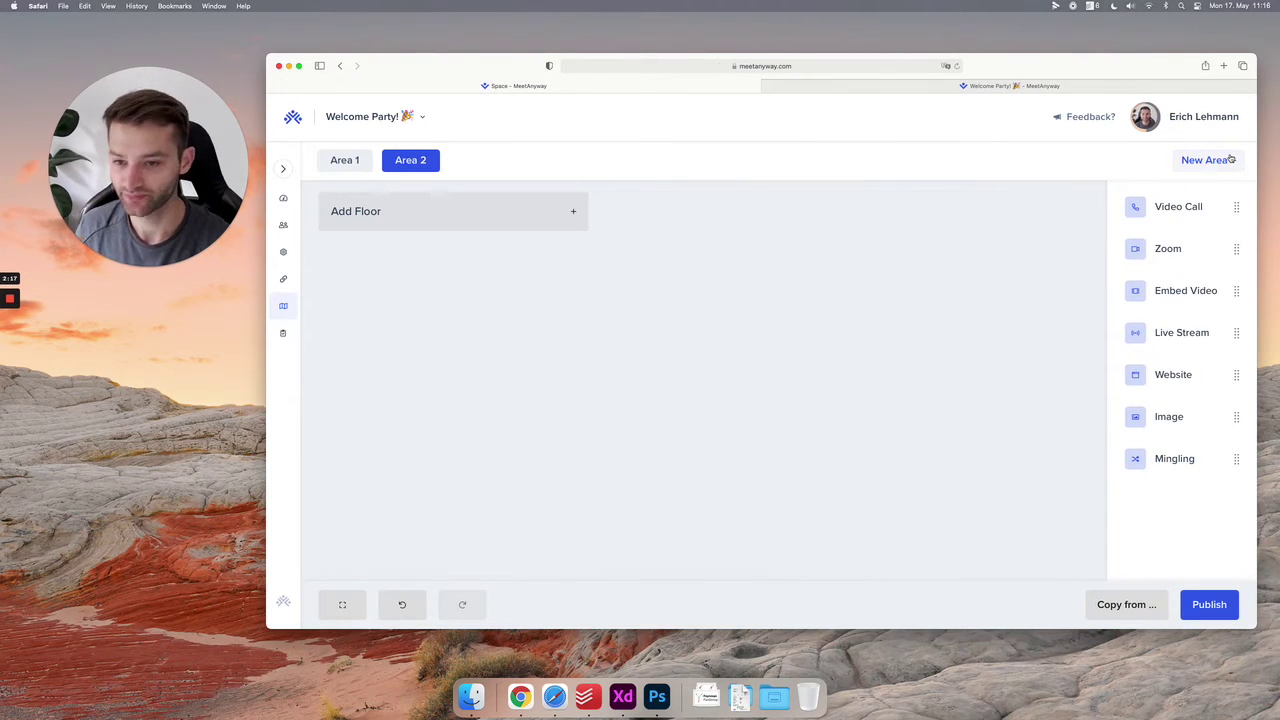
pyautogui.click(500, 215)
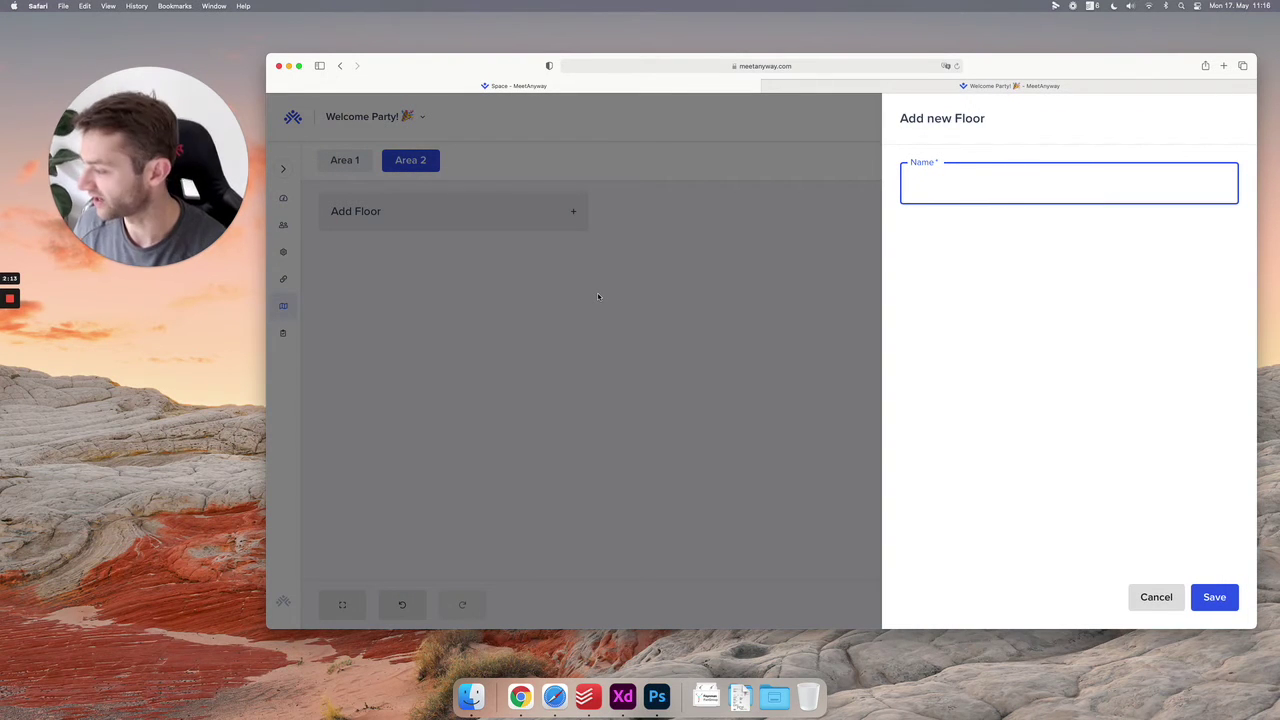
pyautogui.write('Flo')
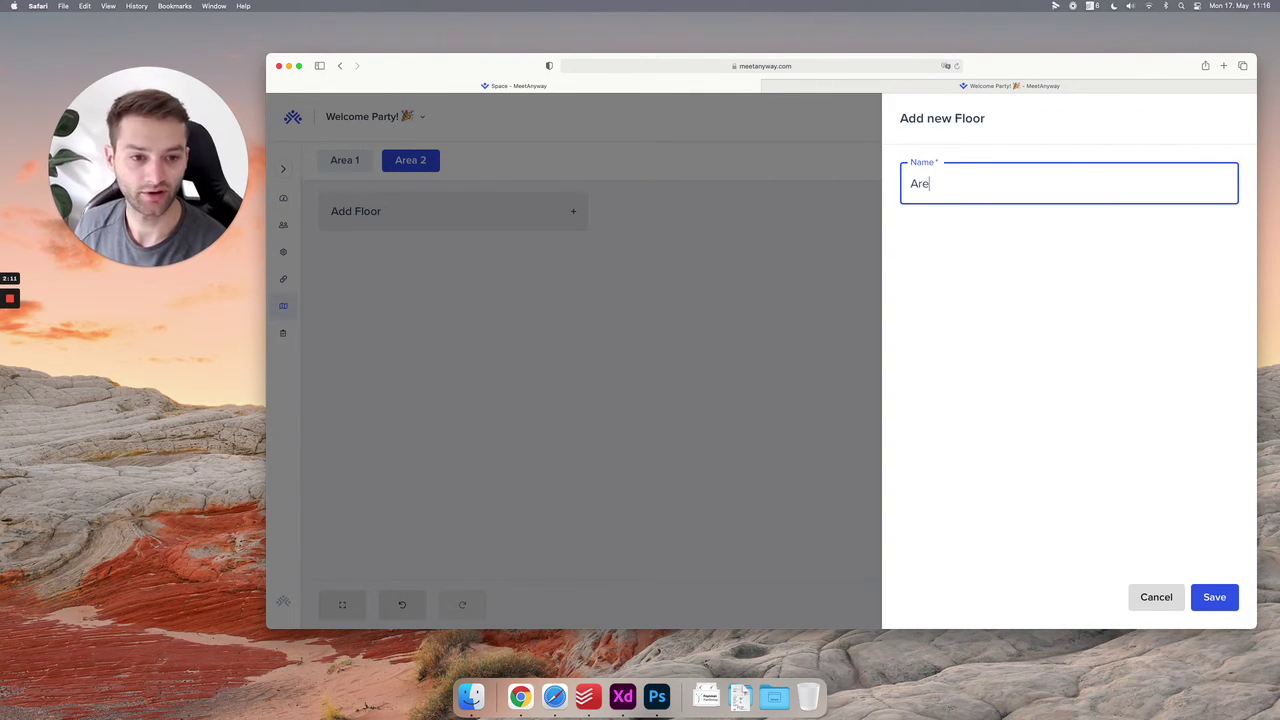
pyautogui.press('super+a')
pyautogui.write('Poster Session')
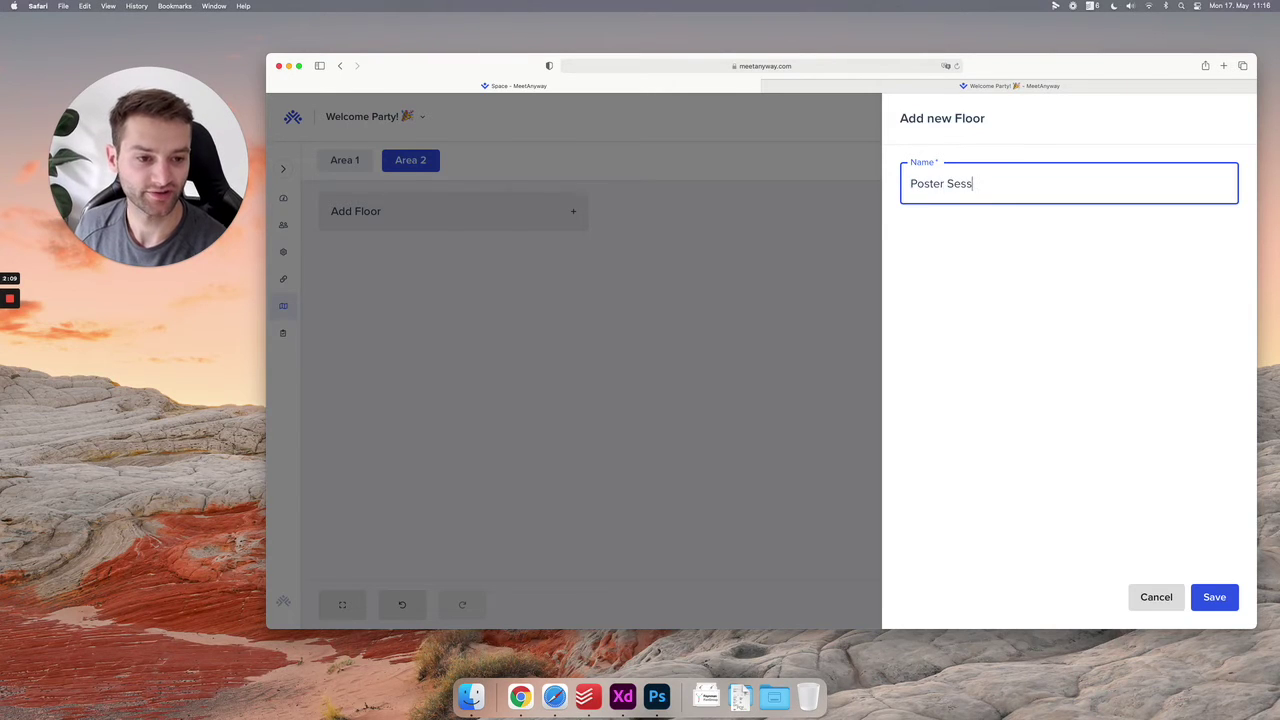
pyautogui.press('Return')
# Publish the space with the second area and refresh the event page to view Area 2.
pyautogui.click(1209, 604)
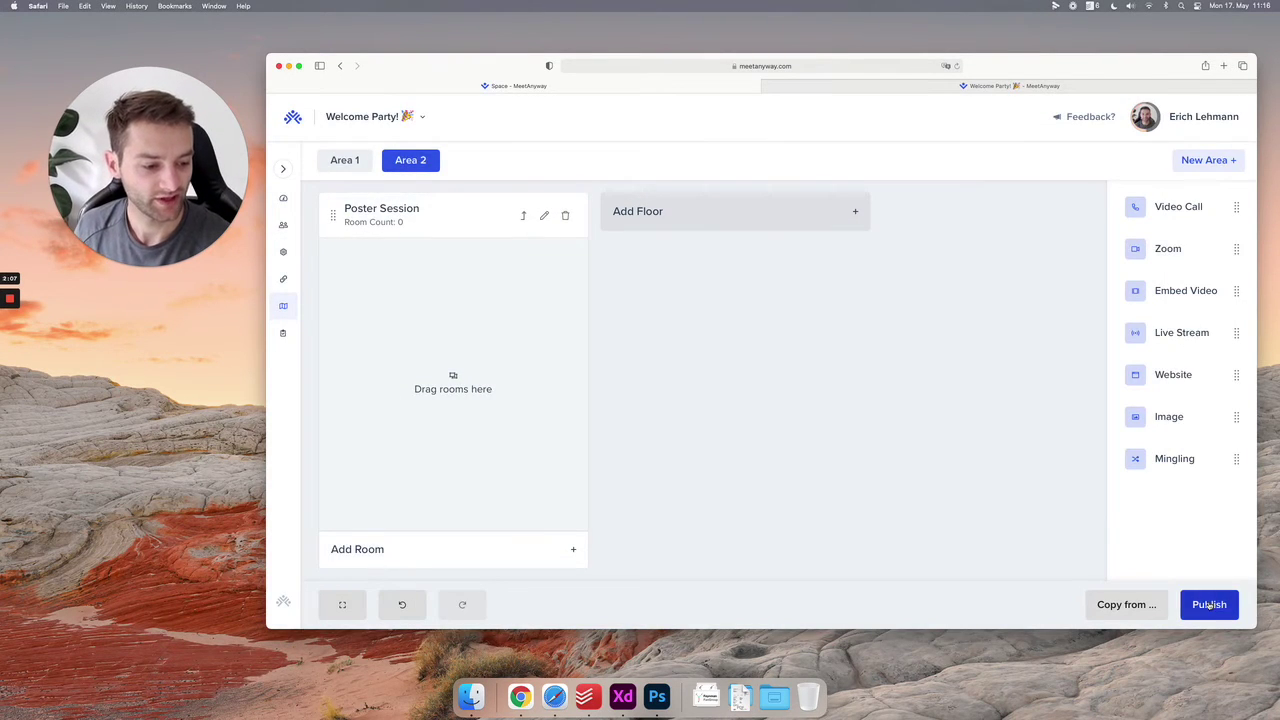
pyautogui.click(880, 414)
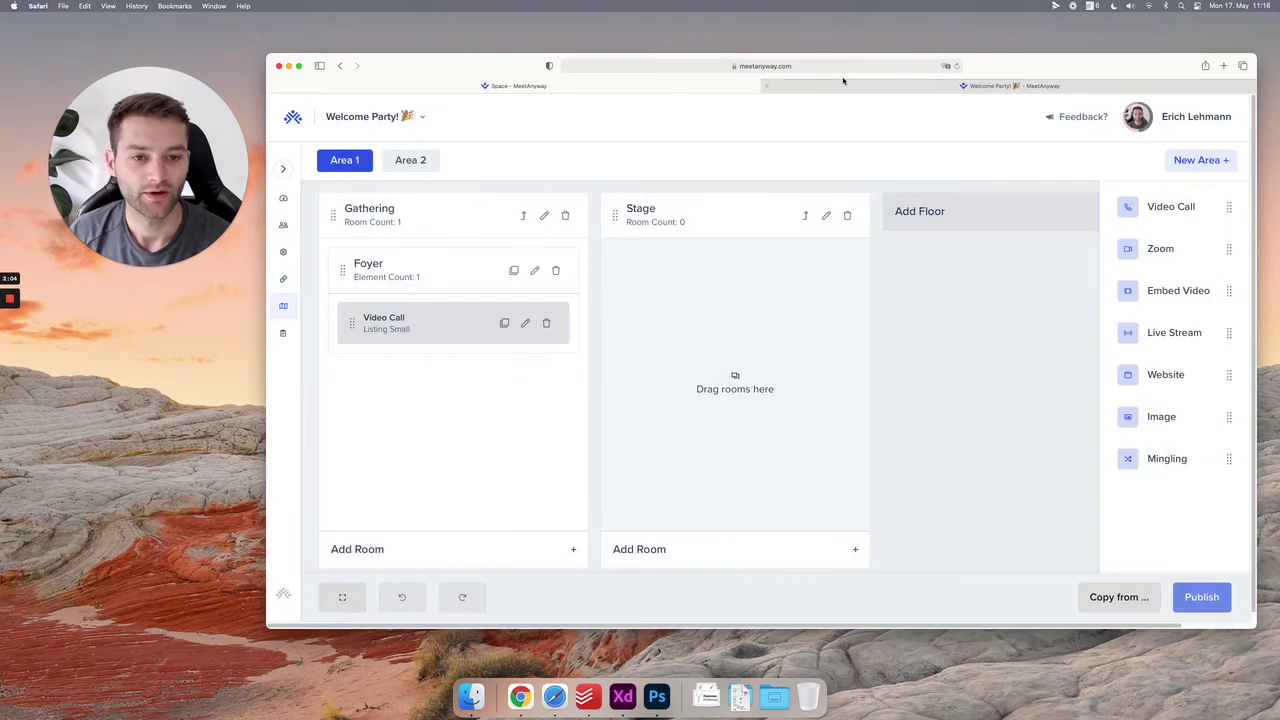
pyautogui.click(843, 86)
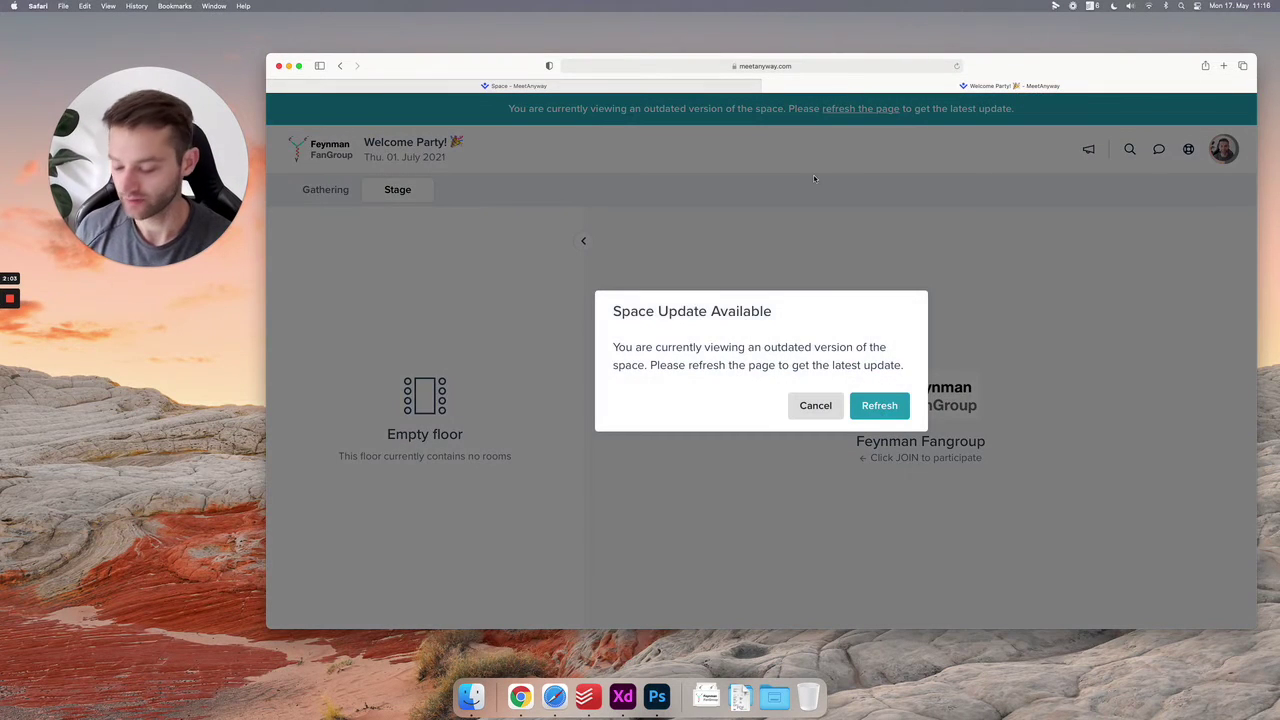
pyautogui.click(880, 406)
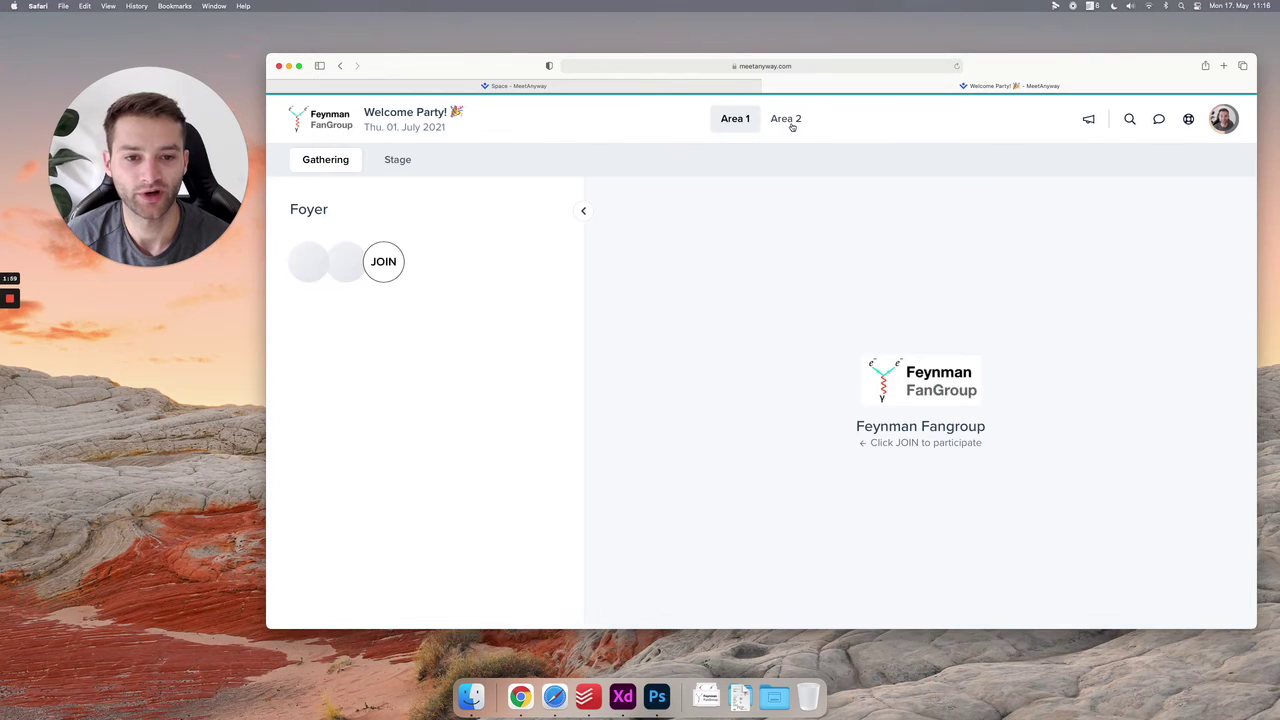
pyautogui.click(790, 120)
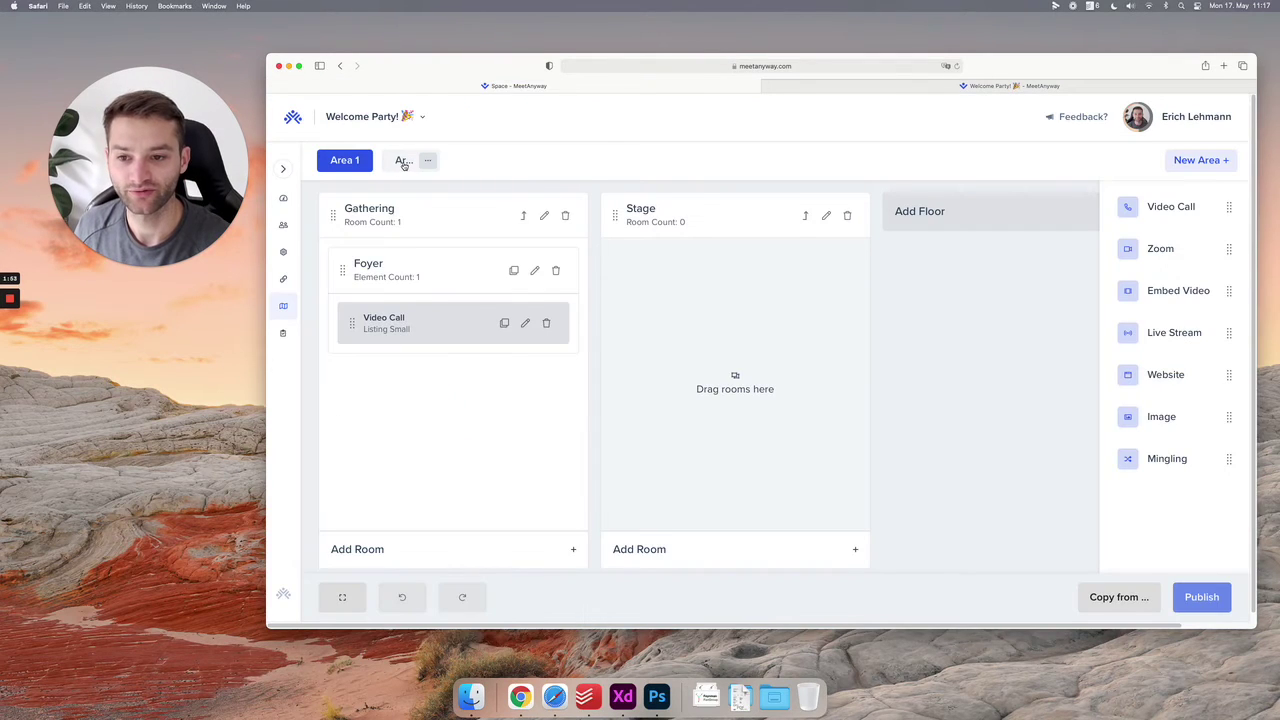
# Compare Area 2 in the space editor and on the event page, and add a floor named Poster Session 2 to it.
pyautogui.click(402, 165)
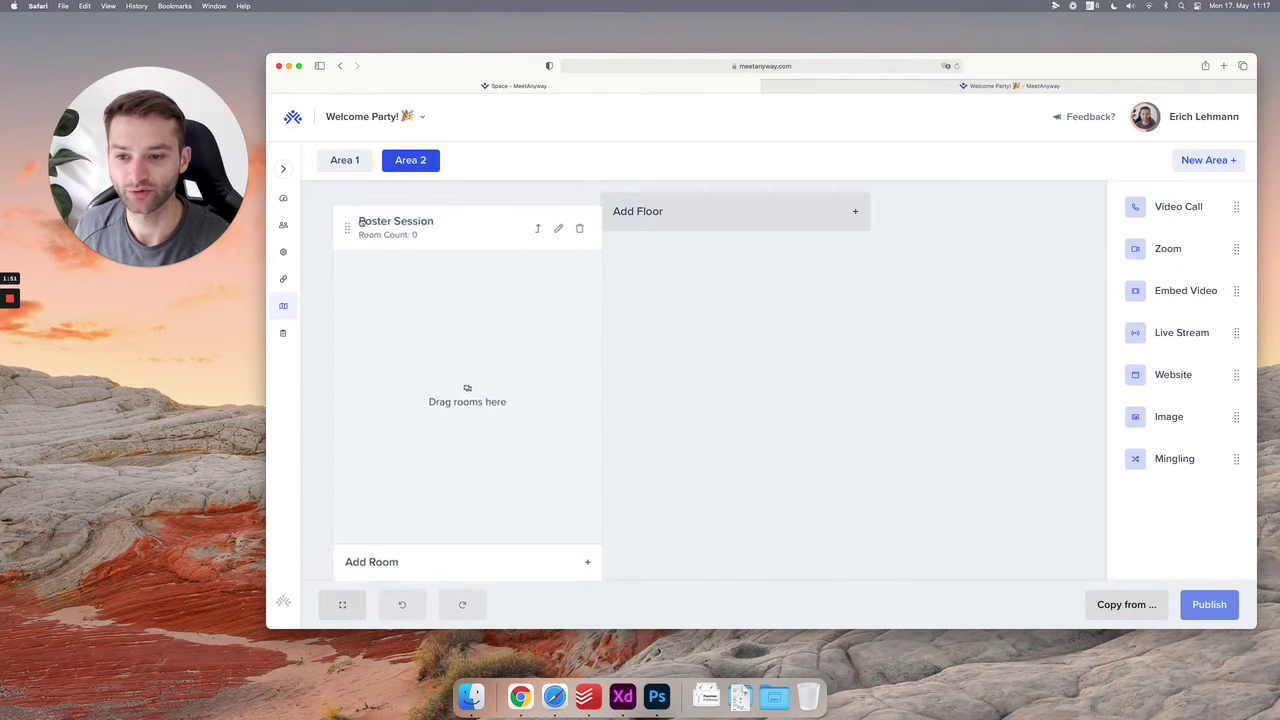
pyautogui.click(790, 88)
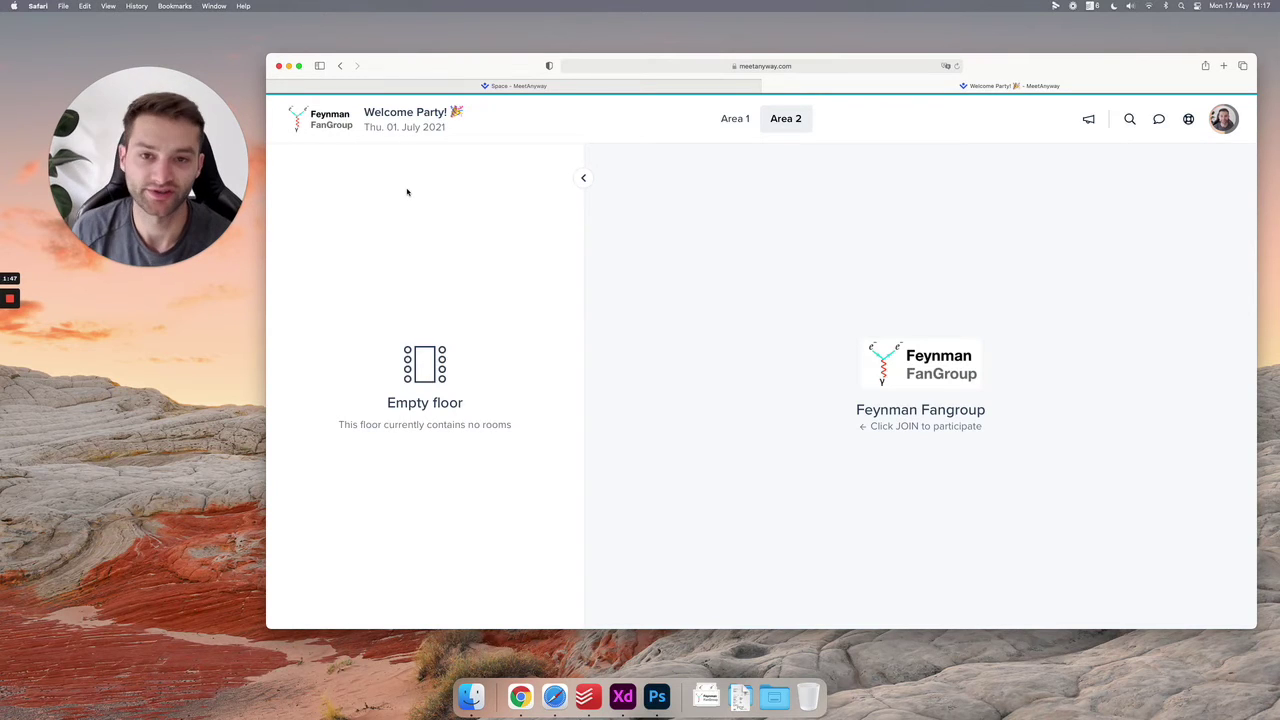
pyautogui.click(745, 86)
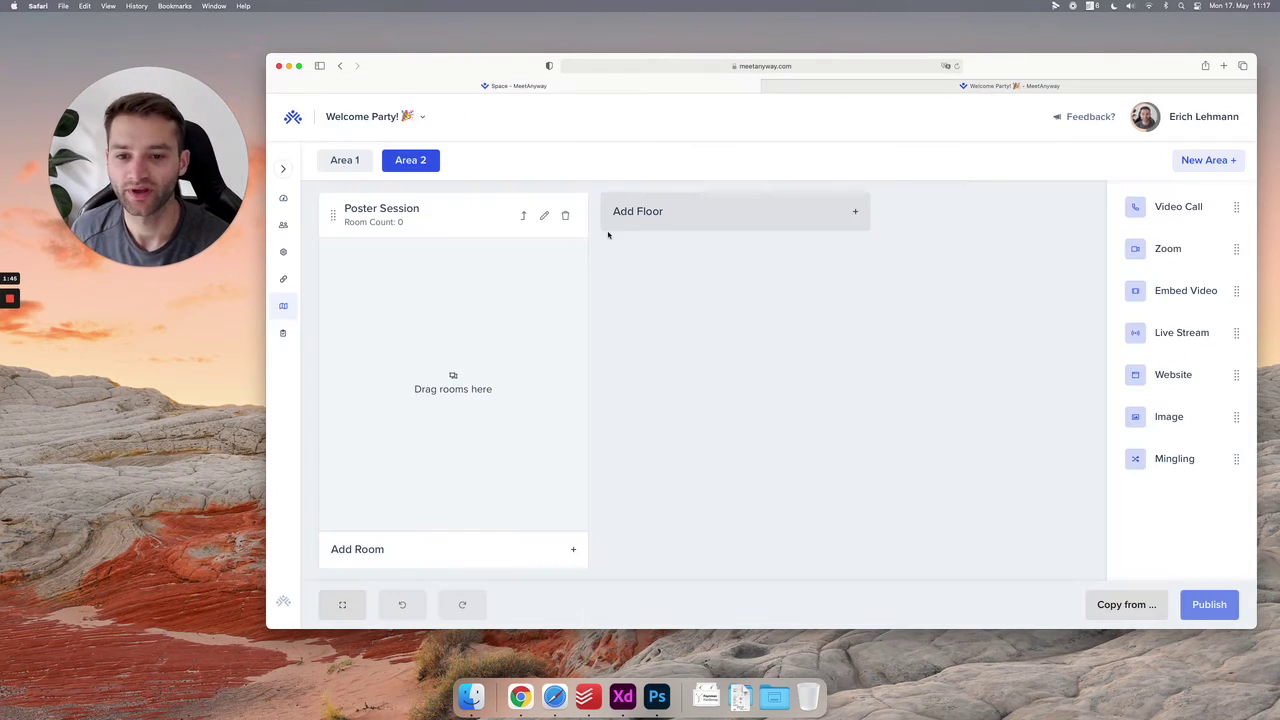
pyautogui.click(608, 220)
pyautogui.write('Poster')
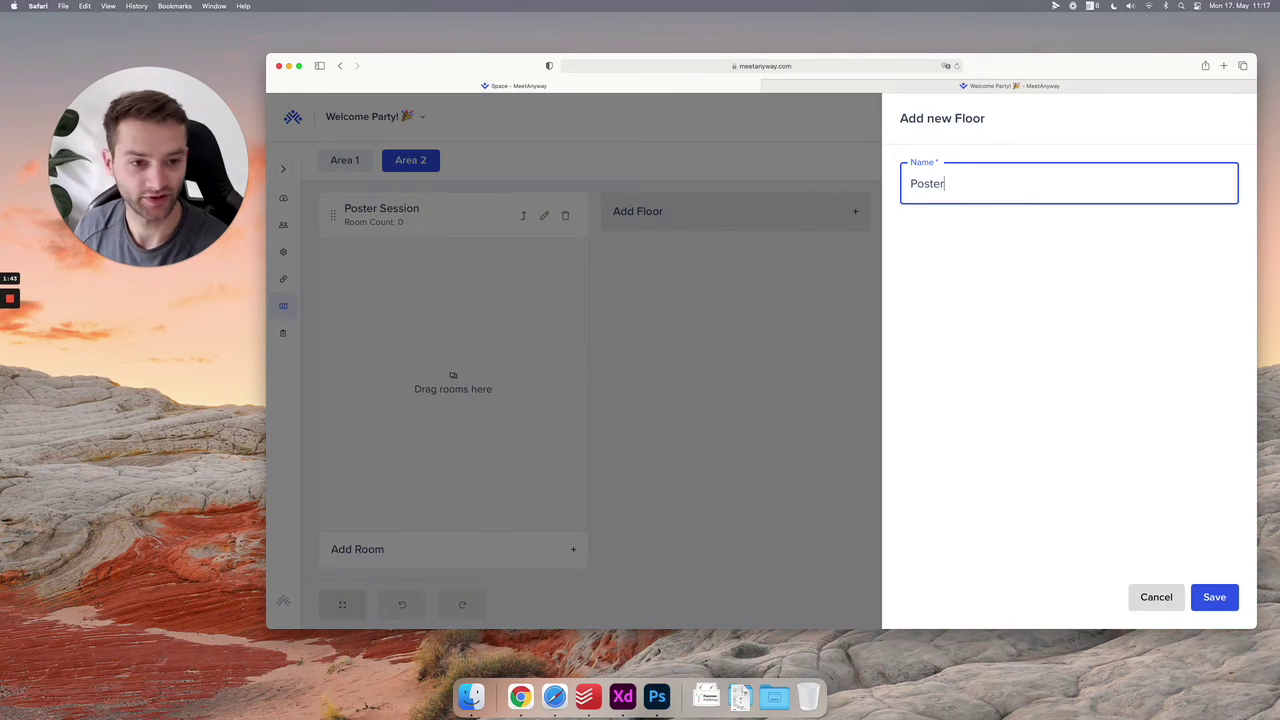
pyautogui.write(' F')
pyautogui.write('ession 2')
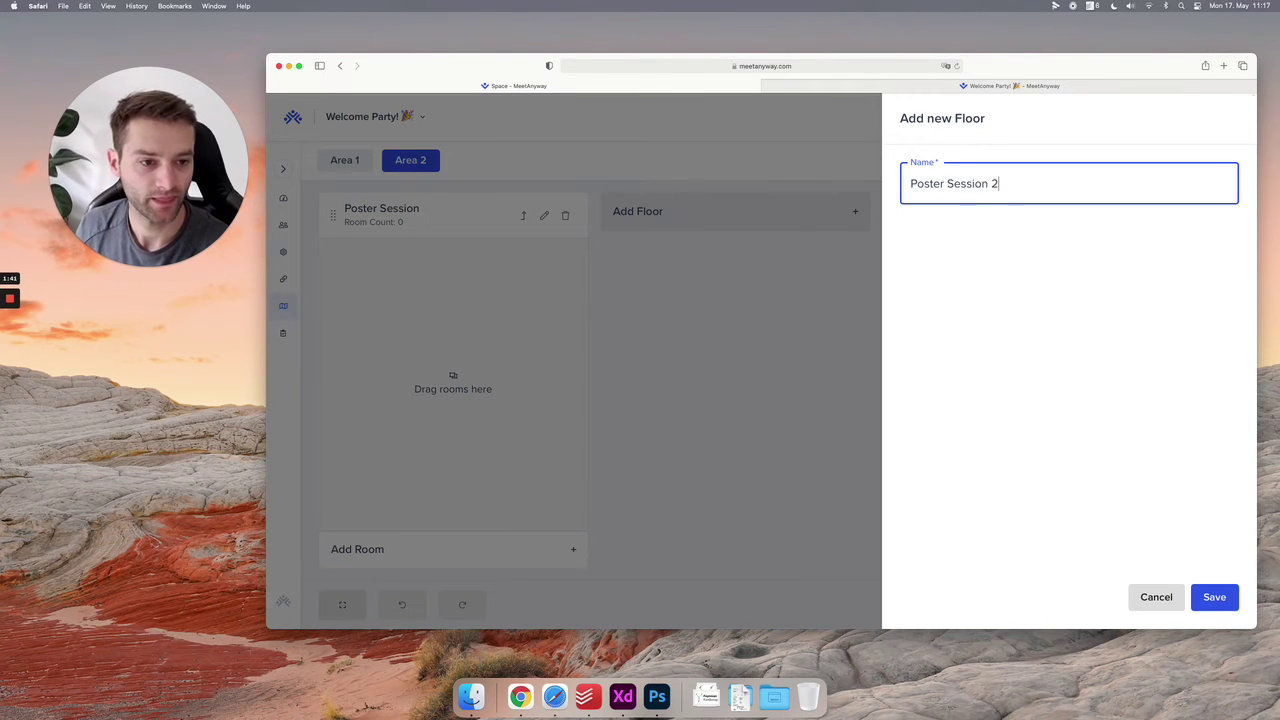
pyautogui.press('Return')
# Publish the space and refresh the event page to view the Poster Session 2 floor in Area 2, finishing on Area 1.
pyautogui.click(1202, 597)
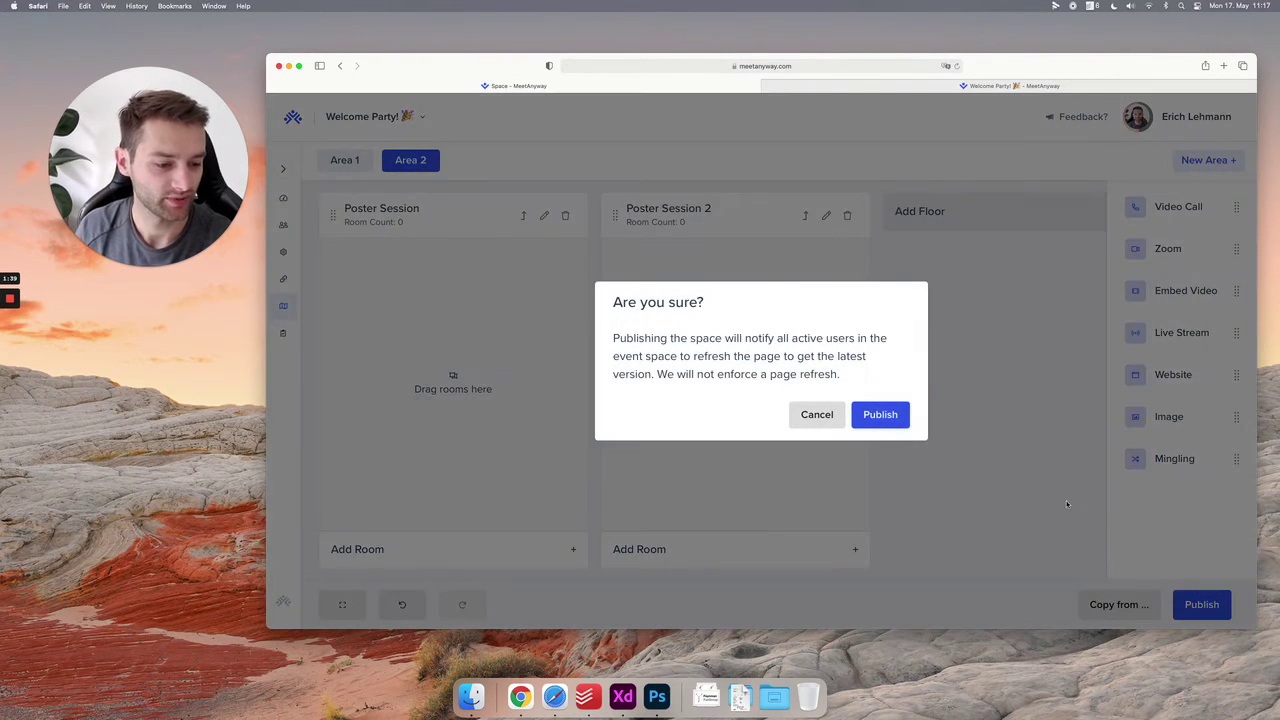
pyautogui.click(907, 414)
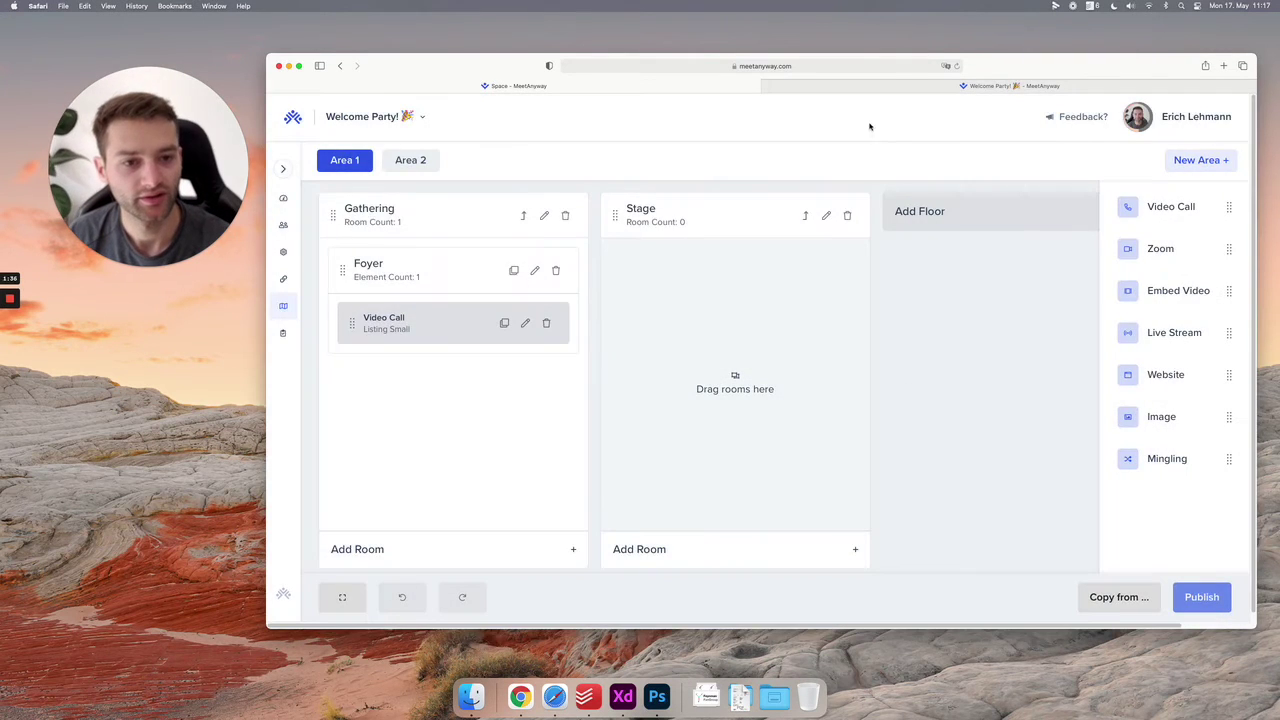
pyautogui.hotkey('ctrl', 'Tab')
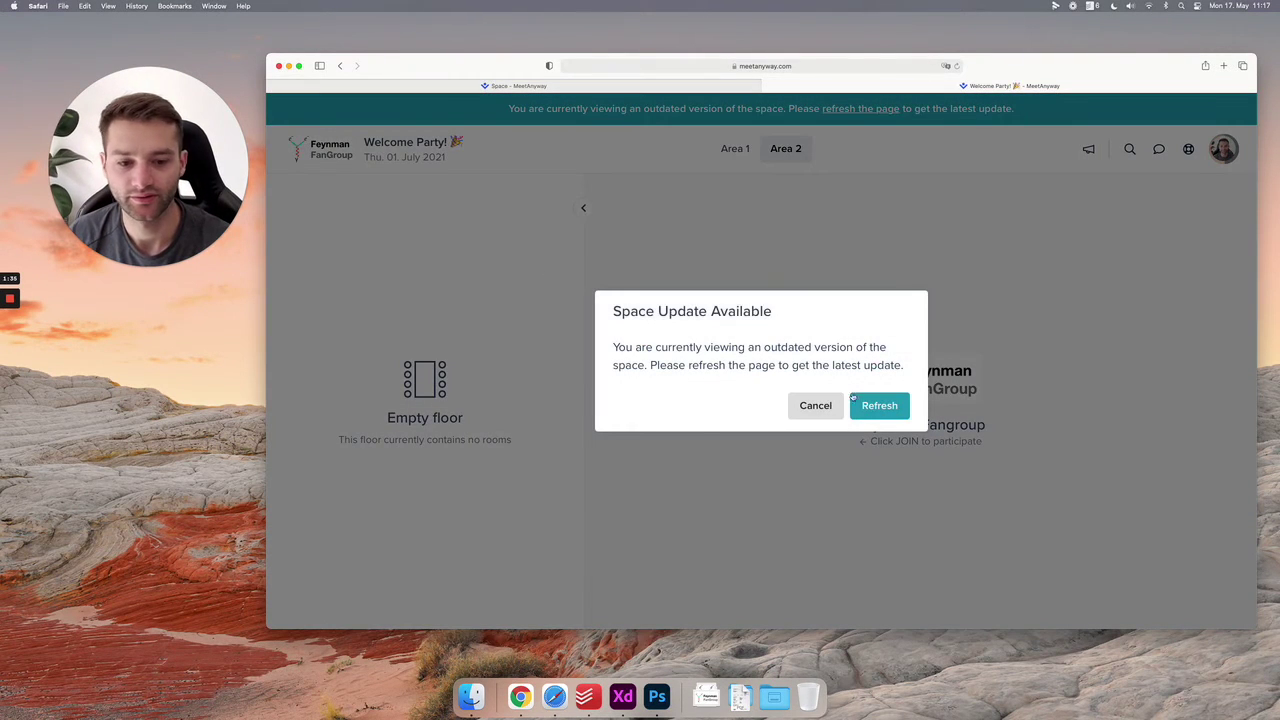
pyautogui.click(880, 406)
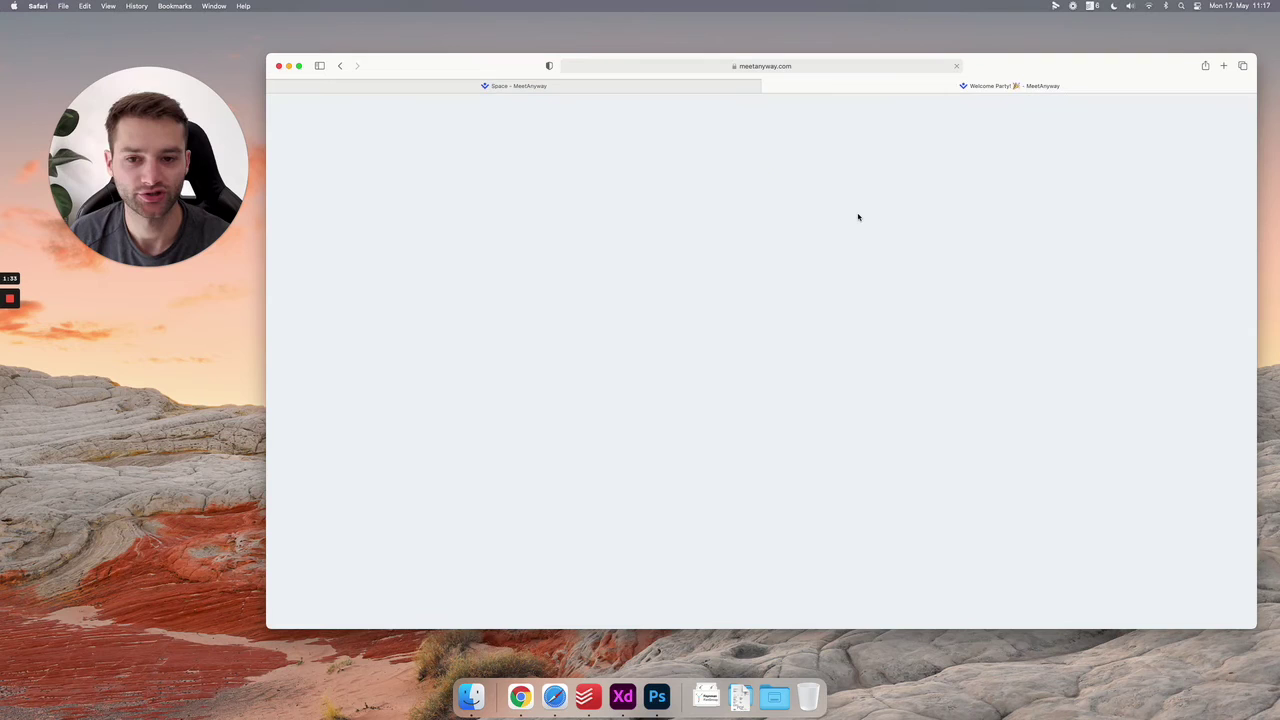
pyautogui.click(768, 127)
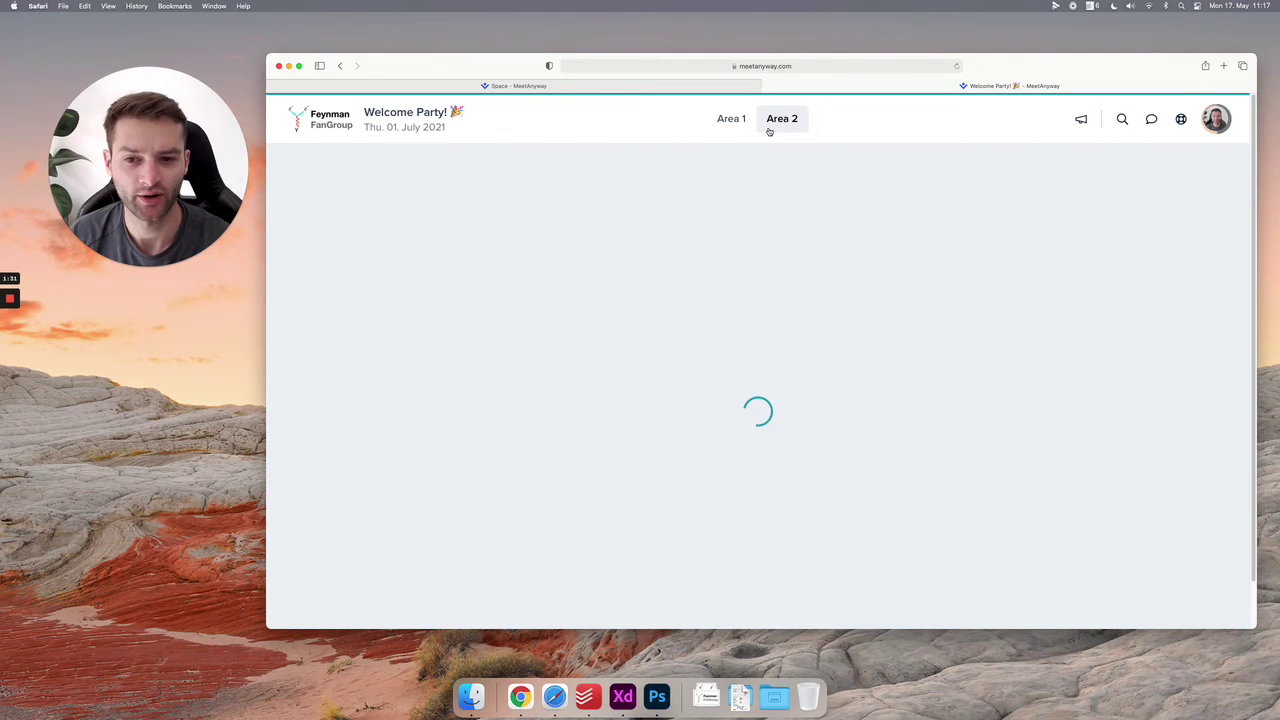
pyautogui.click(440, 164)
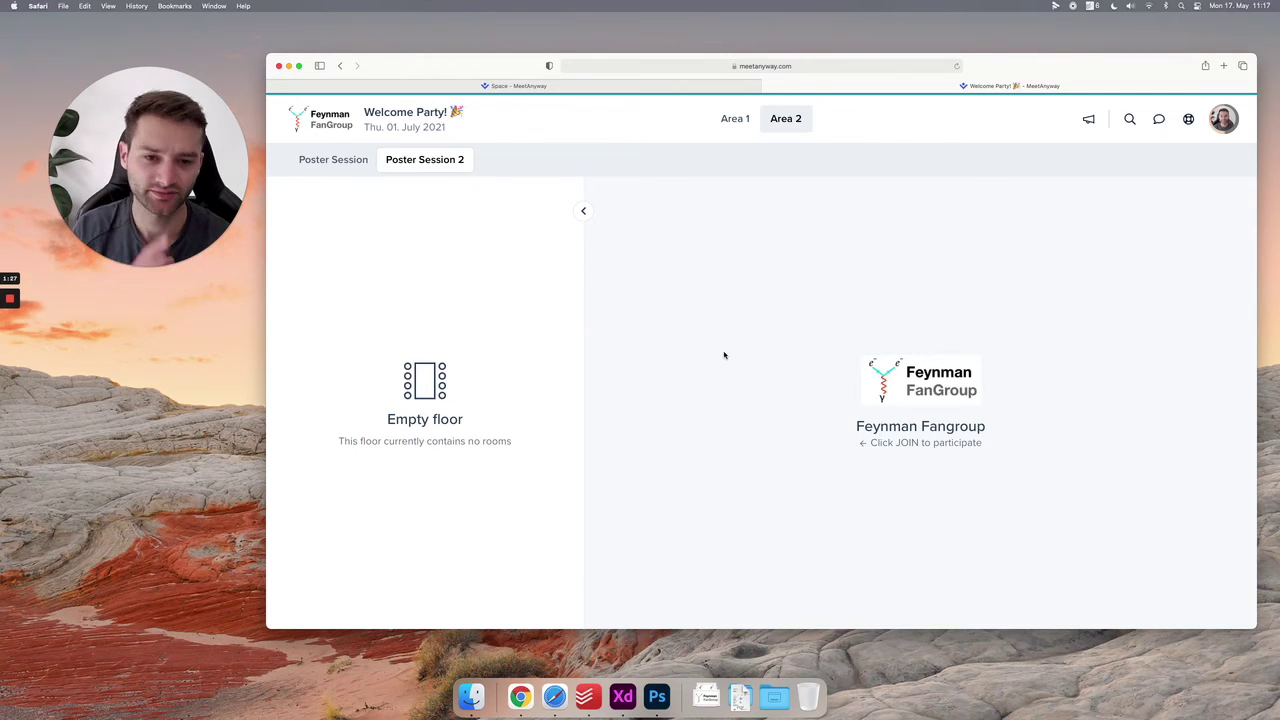
pyautogui.click(734, 122)
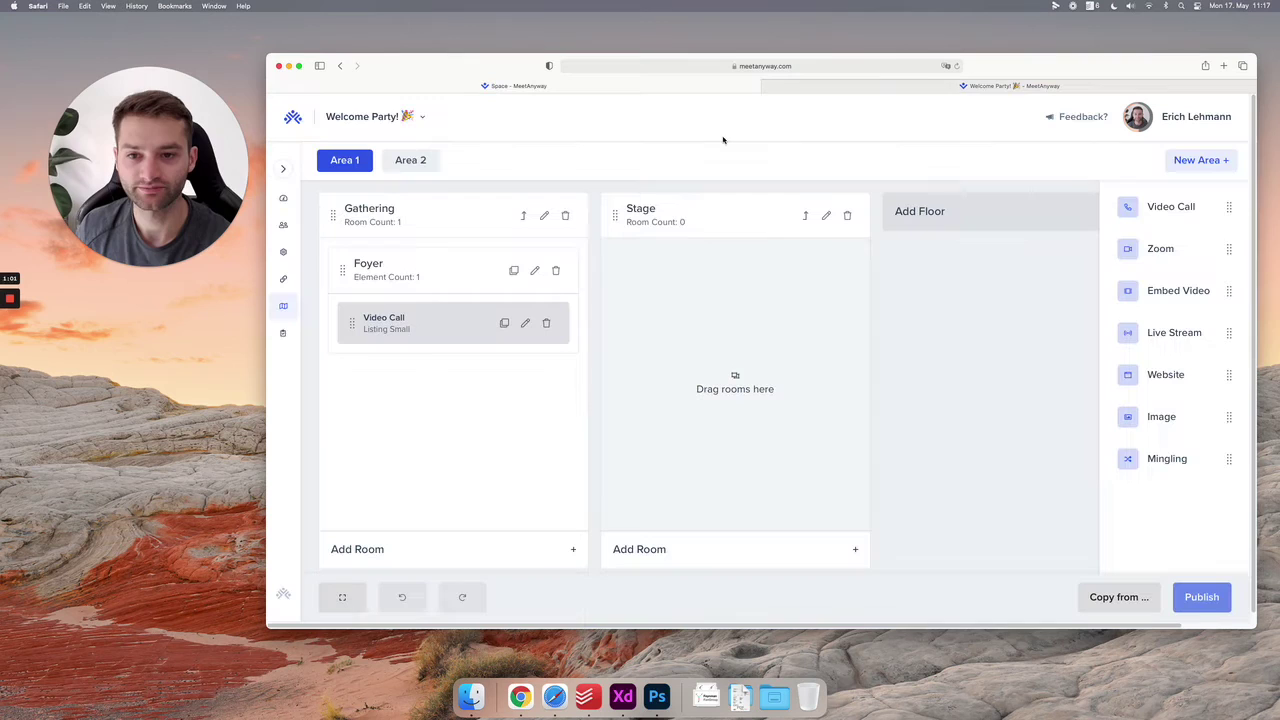
# Return to the space editor and delete Area 2 from the space.
pyautogui.hotkey('ctrl', 'shift', 'Tab')
pyautogui.click(430, 161)
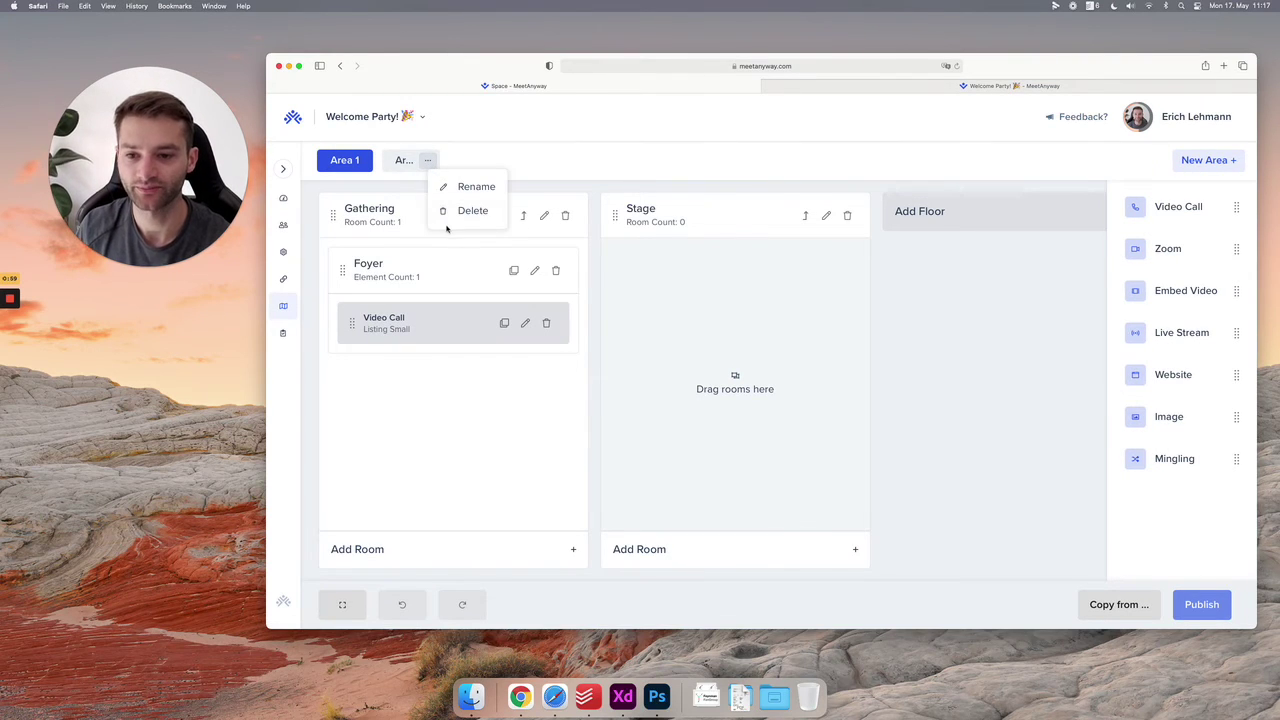
pyautogui.click(457, 210)
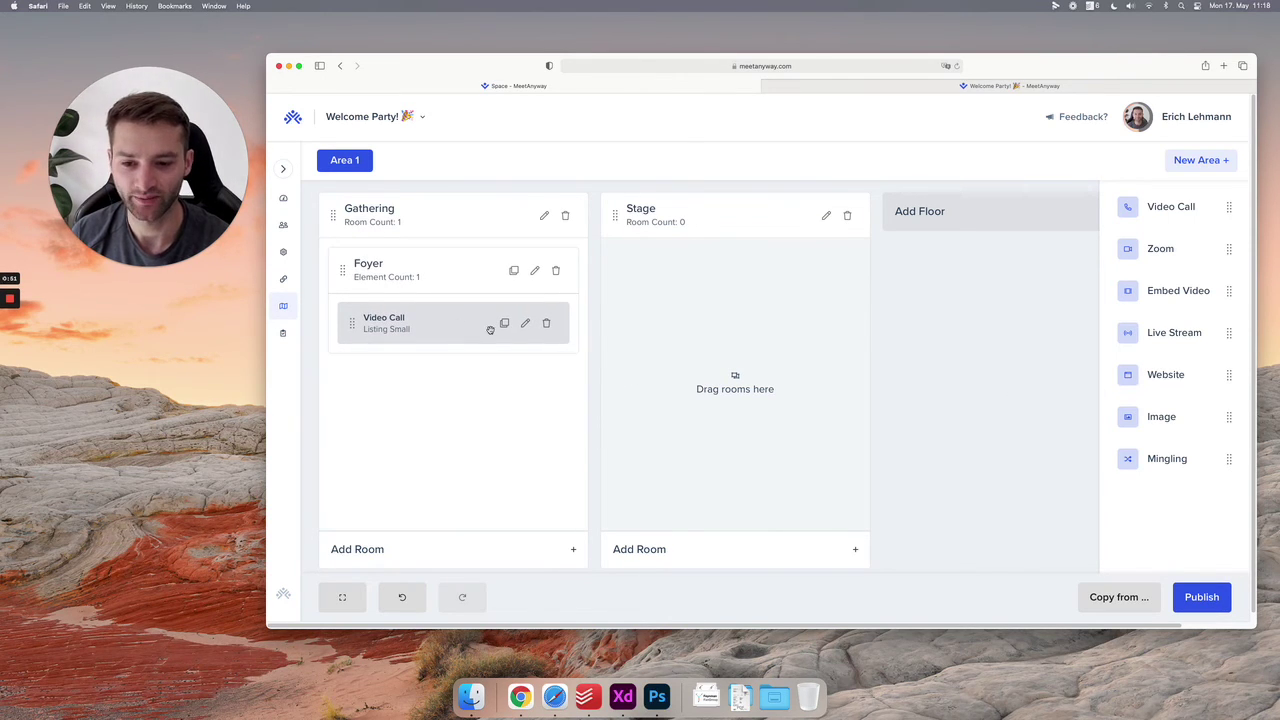
# Duplicate the Video Call element in the Foyer room three times.
pyautogui.click(504, 324)
pyautogui.click(504, 324)
pyautogui.click(504, 324)
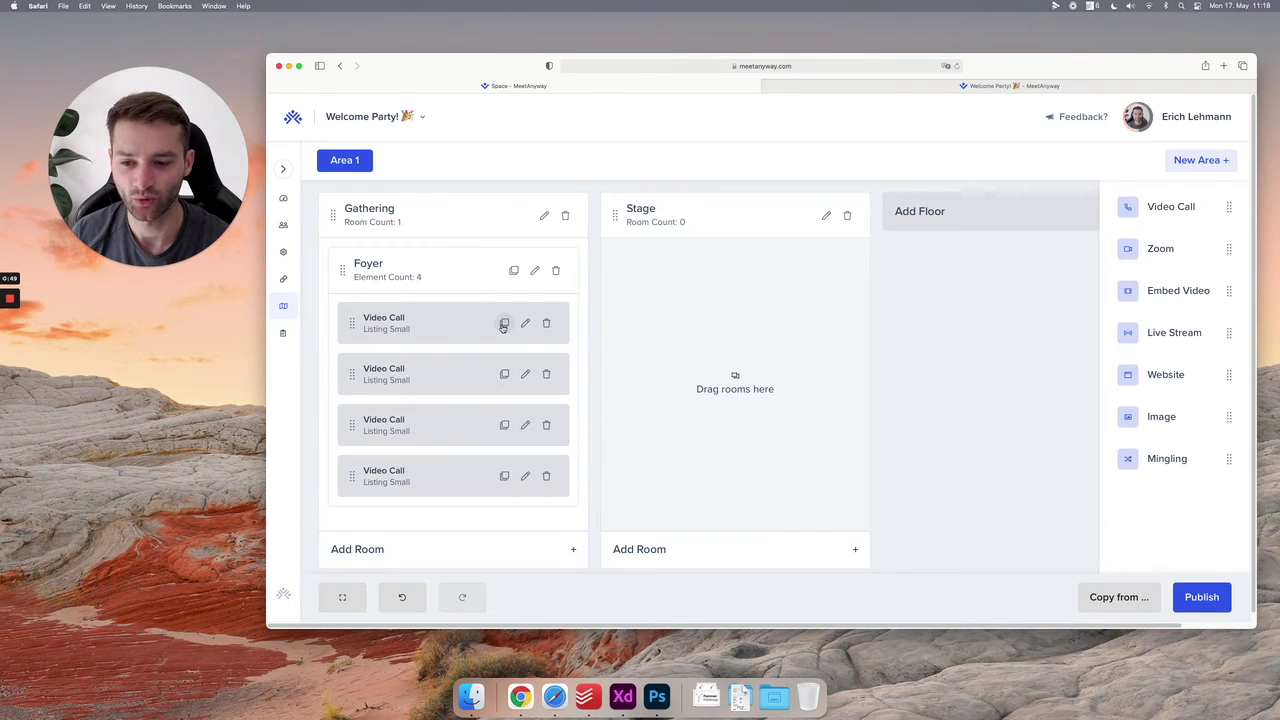
# Publish the space with the added video calls and refresh the event page to check the Foyer room.
pyautogui.click(1202, 597)
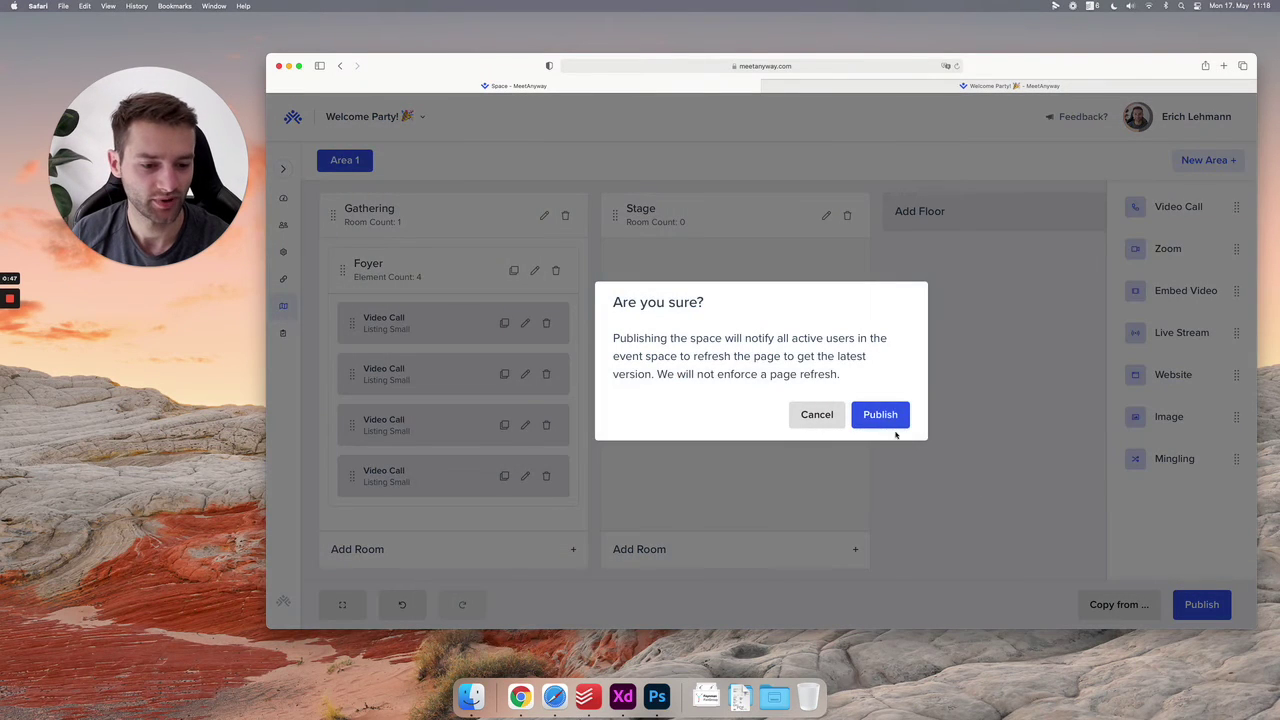
pyautogui.click(880, 414)
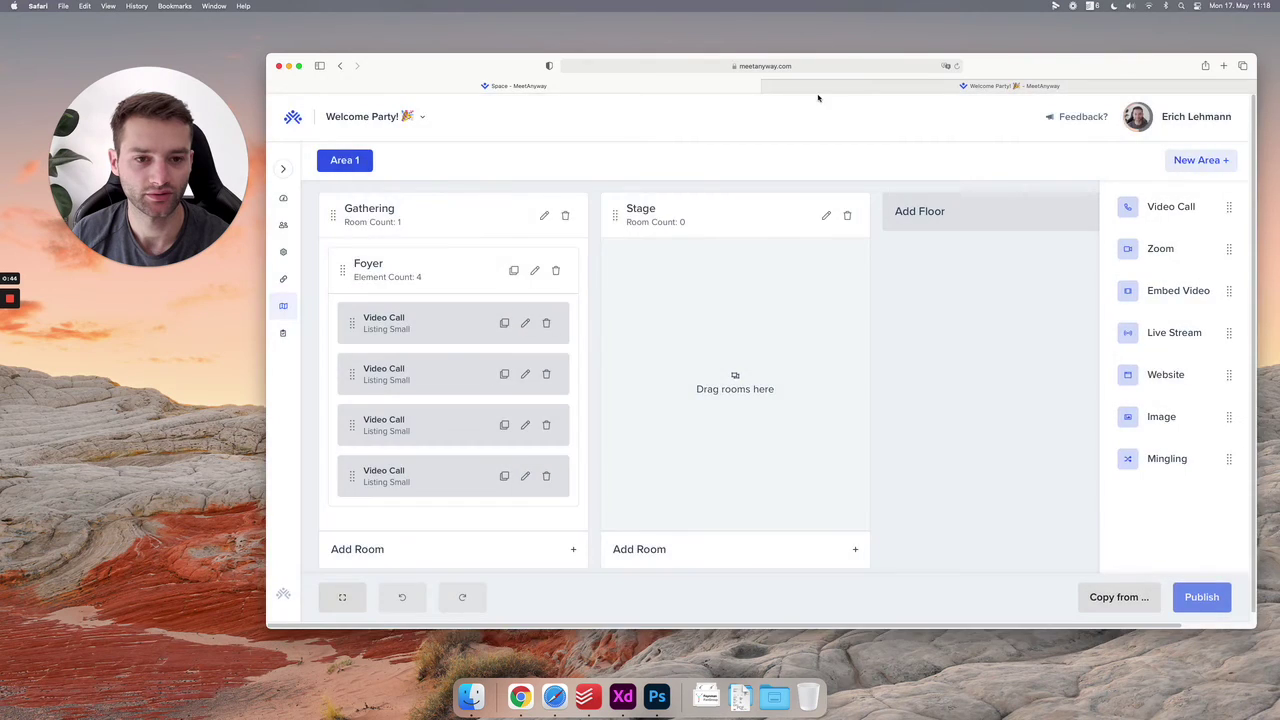
pyautogui.click(814, 87)
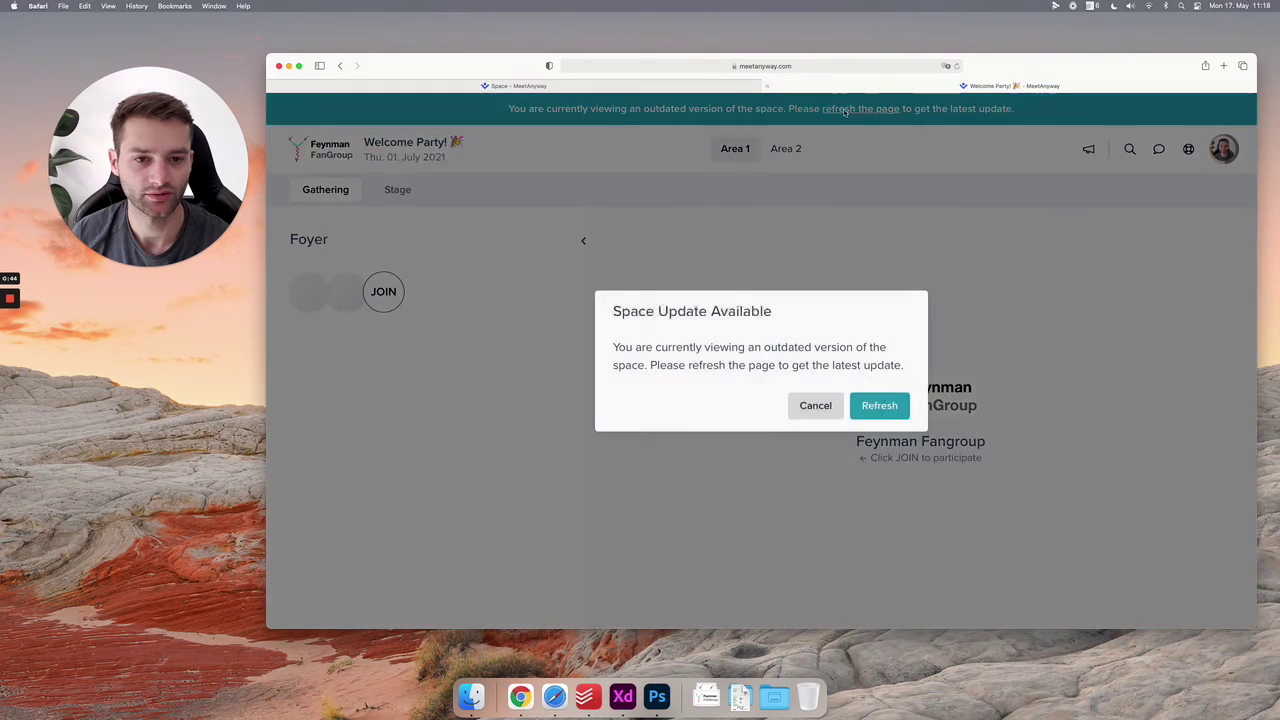
pyautogui.click(895, 412)
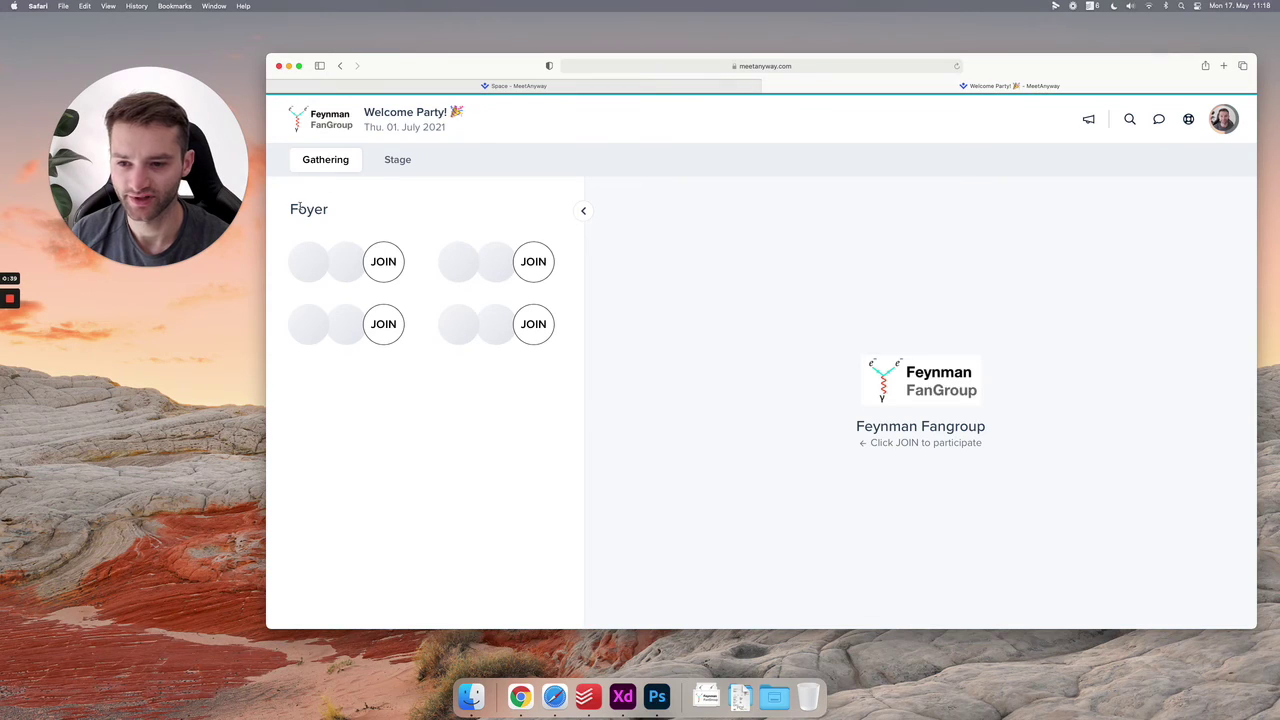
pyautogui.moveTo(300, 208); pyautogui.dragTo(349, 217)
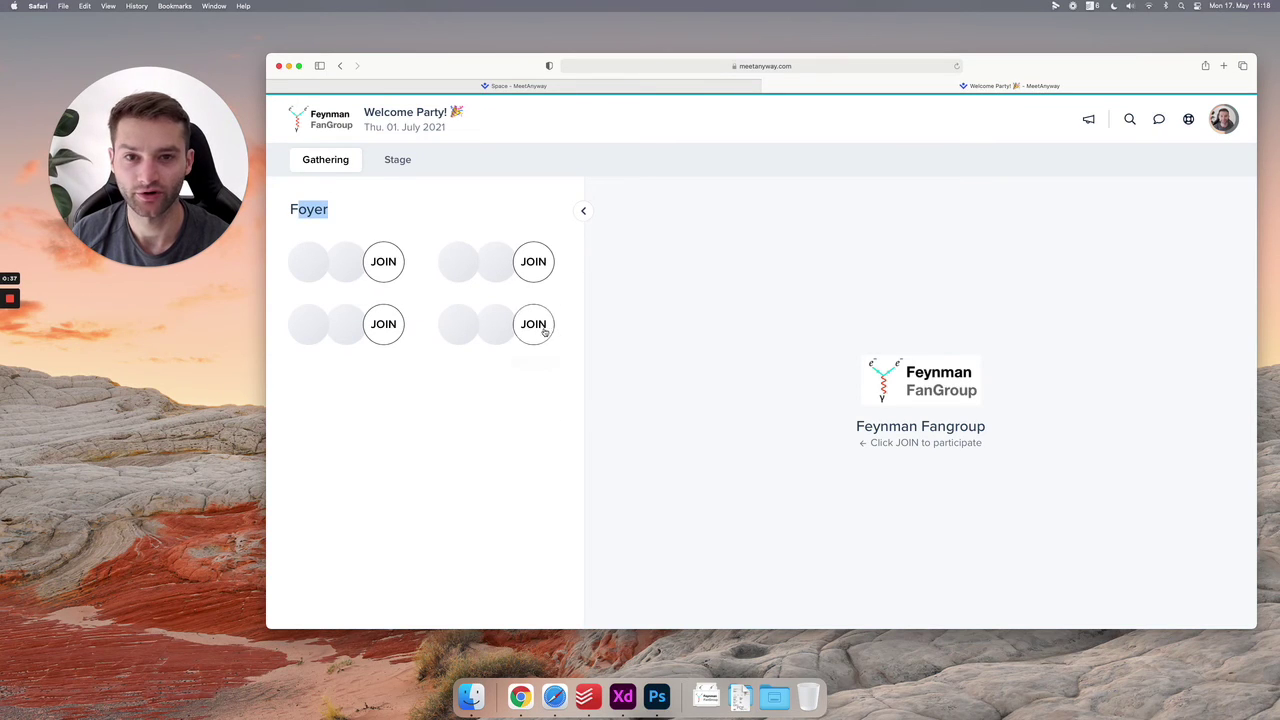
# Join the first video call in the Foyer and switch between the Stage and Gathering floors during the call.
pyautogui.click(383, 261)
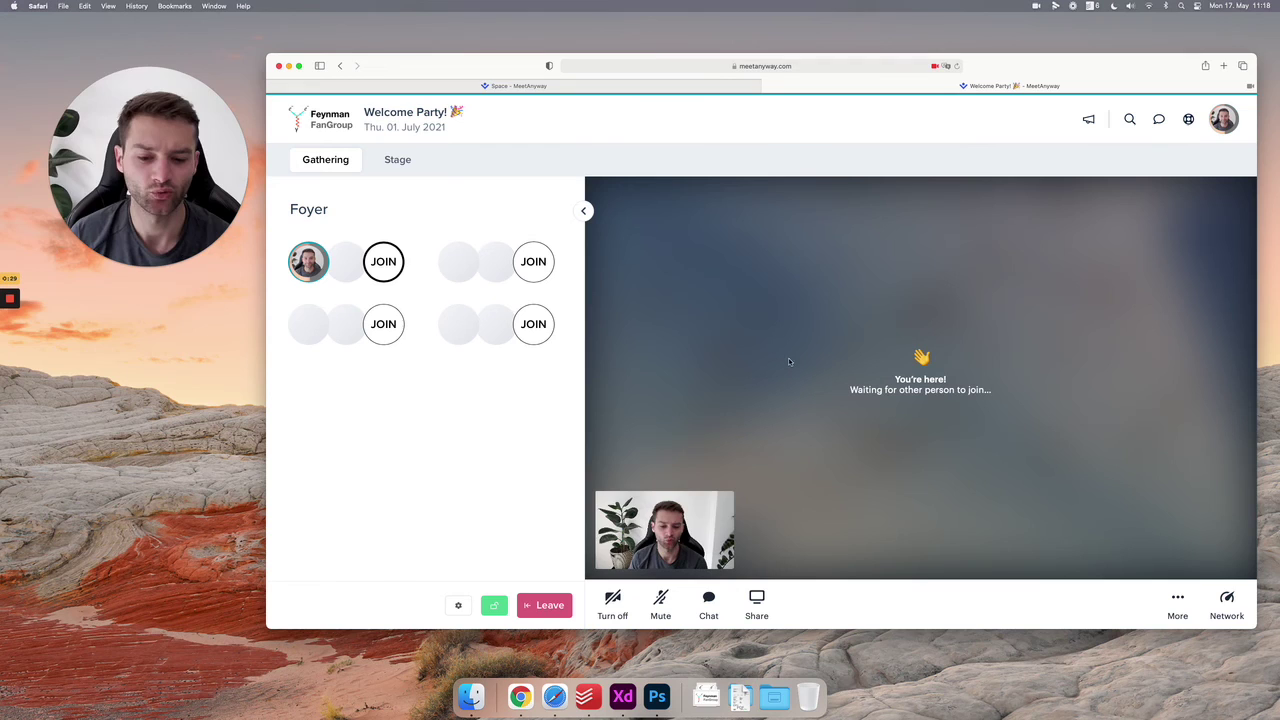
pyautogui.click(405, 161)
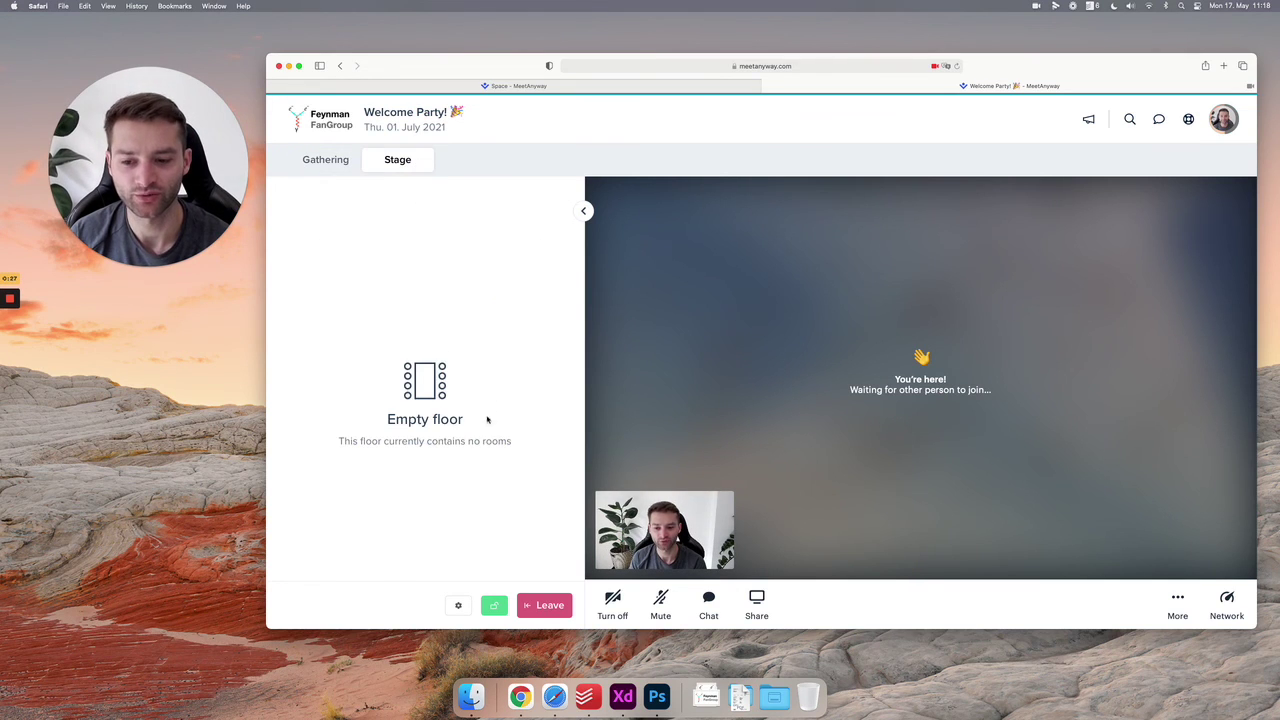
pyautogui.click(326, 161)
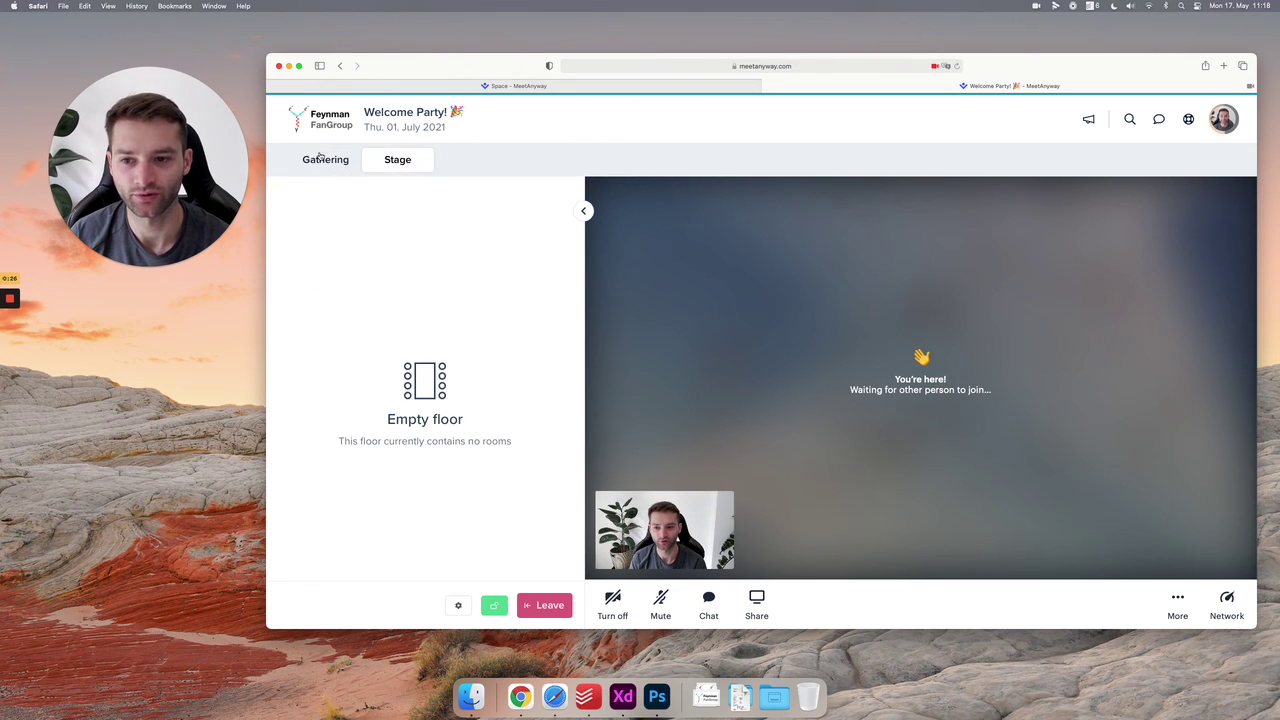
pyautogui.click(393, 168)
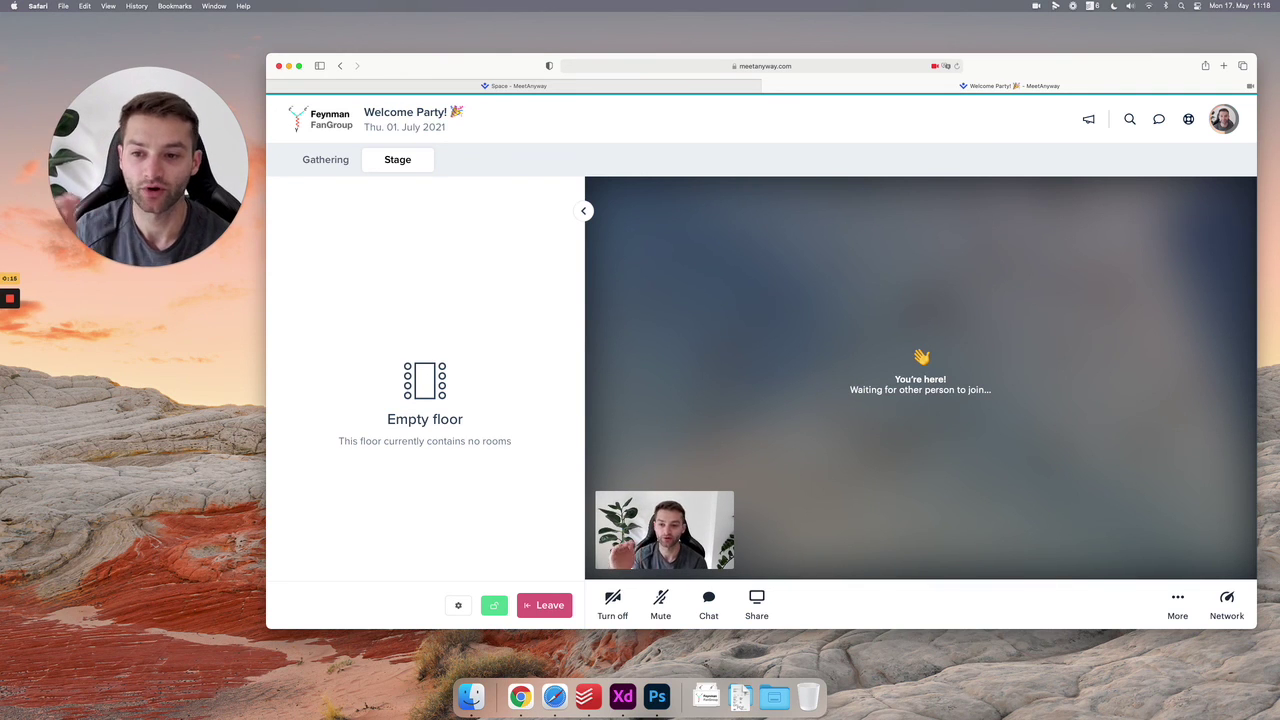
pyautogui.click(340, 162)
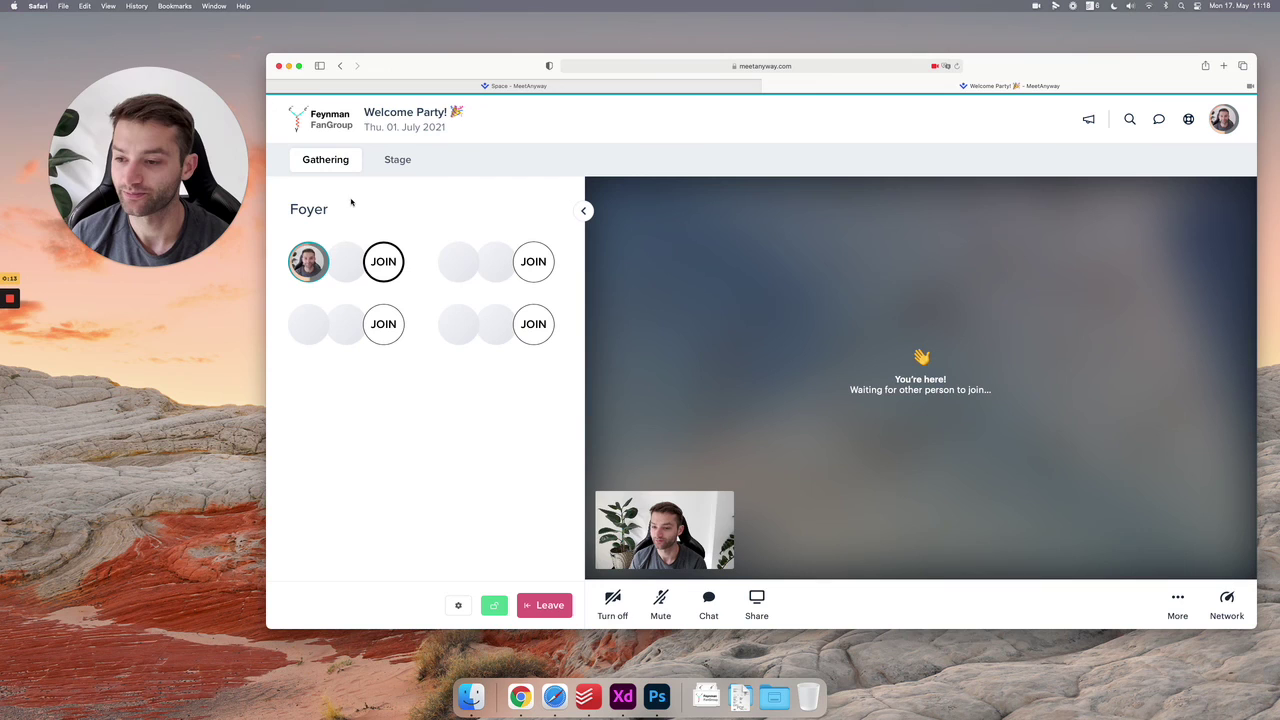